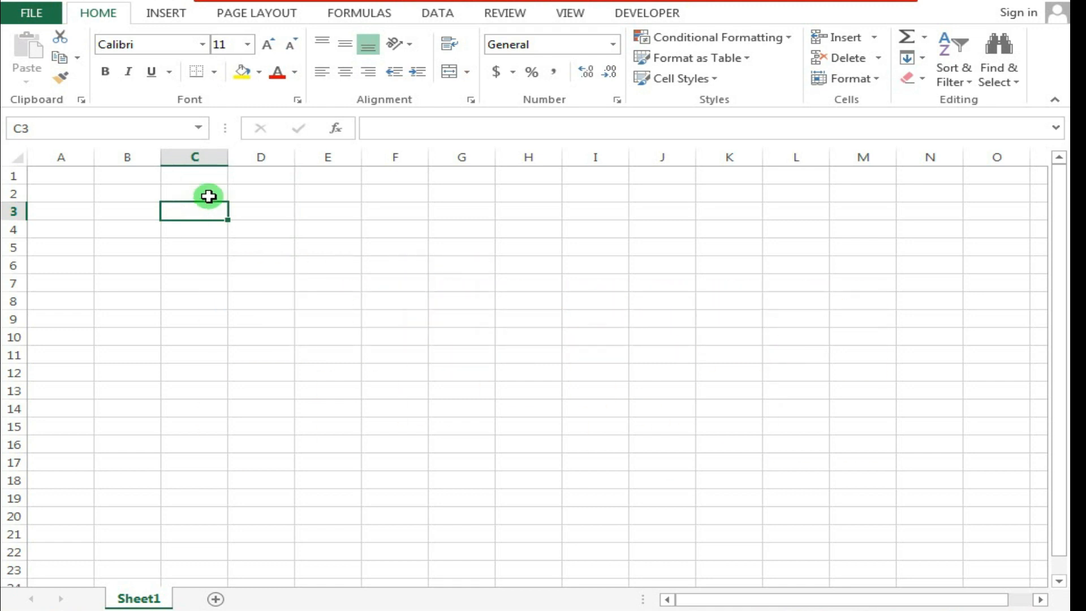
left_click(209, 196)
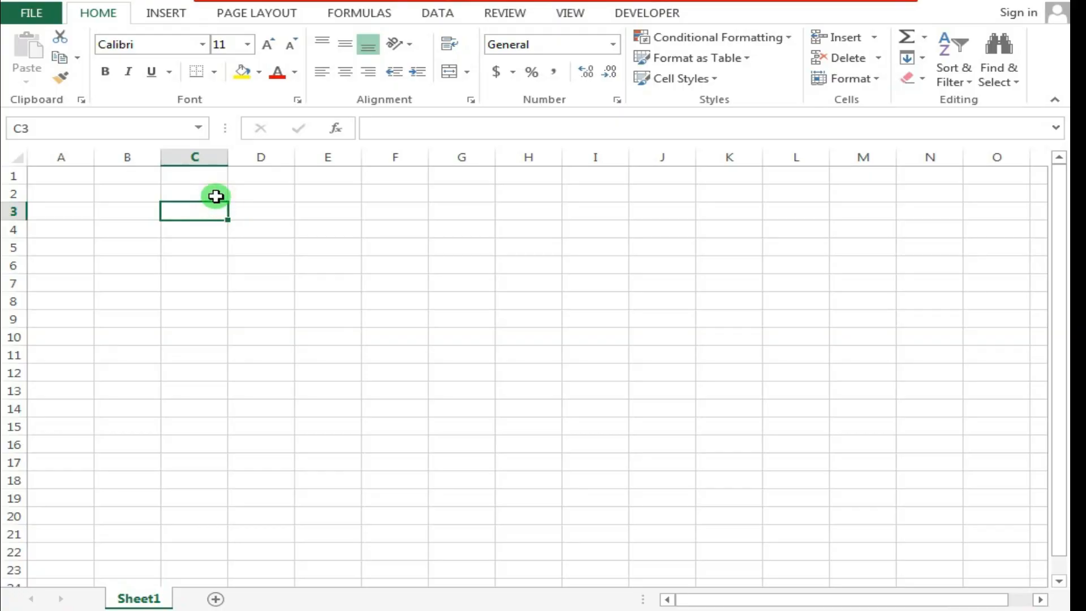
left_click(216, 195)
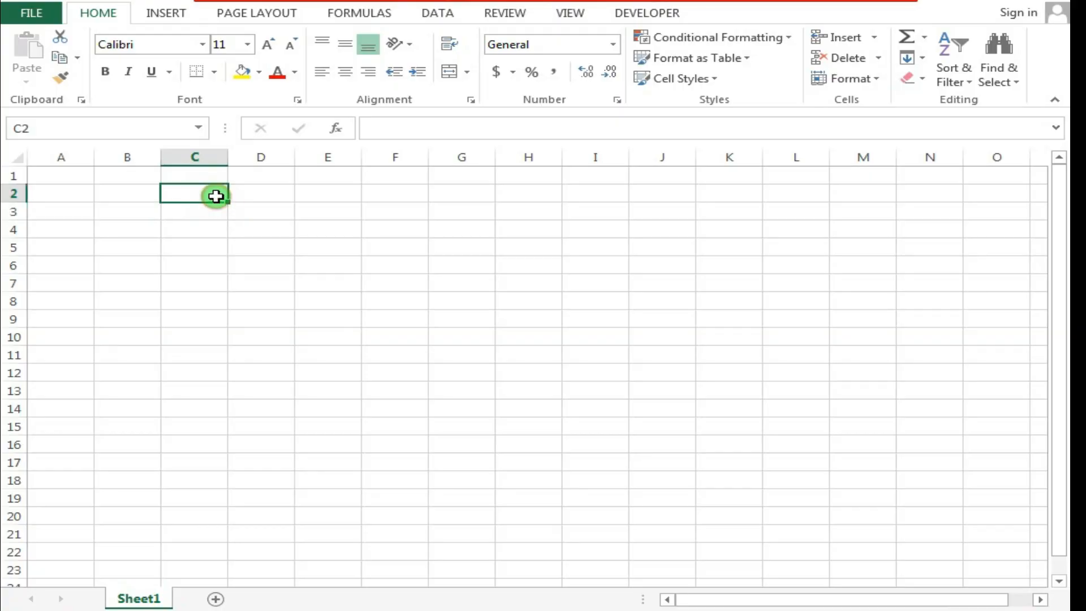
left_click_drag(187, 174, 705, 195)
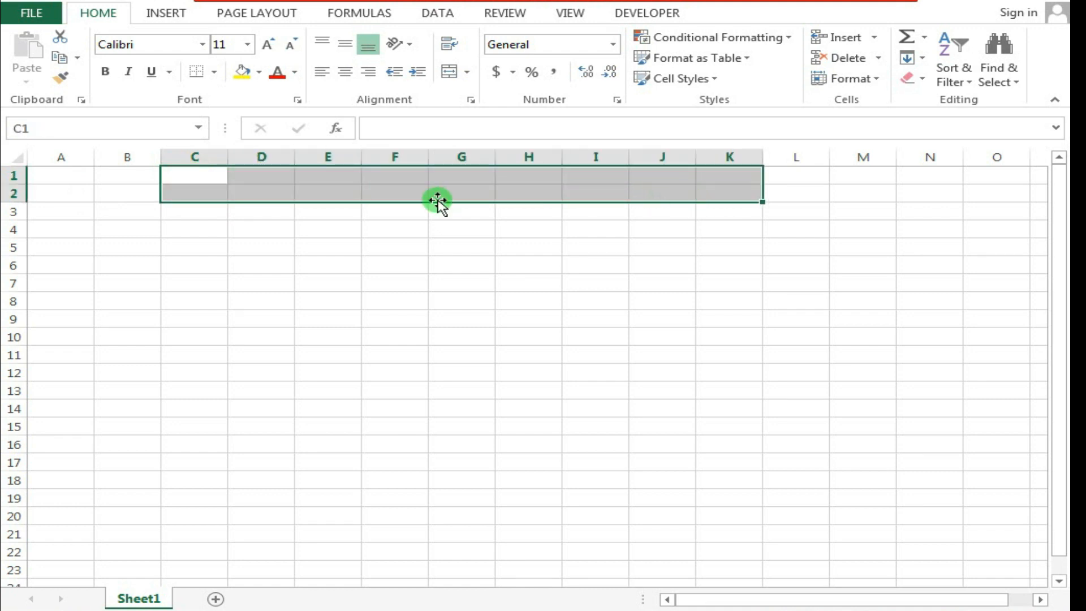
left_click(100, 174)
- Merge and center the cell range A1:N2 into a single title cell
left_click_drag(68, 176, 928, 192)
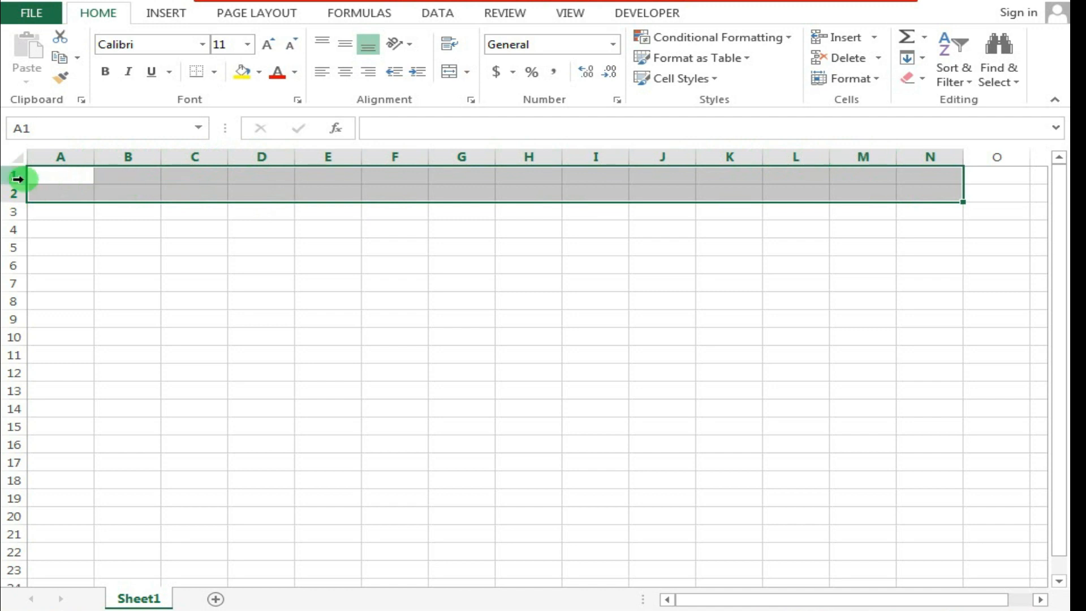
key("ctrl+alt+d")
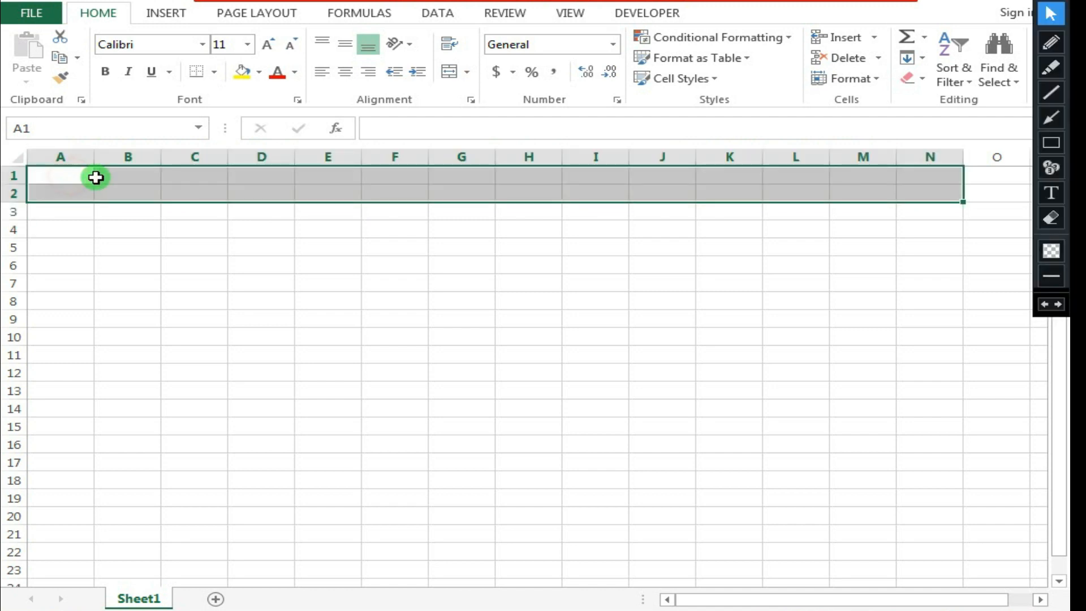
left_click(465, 73)
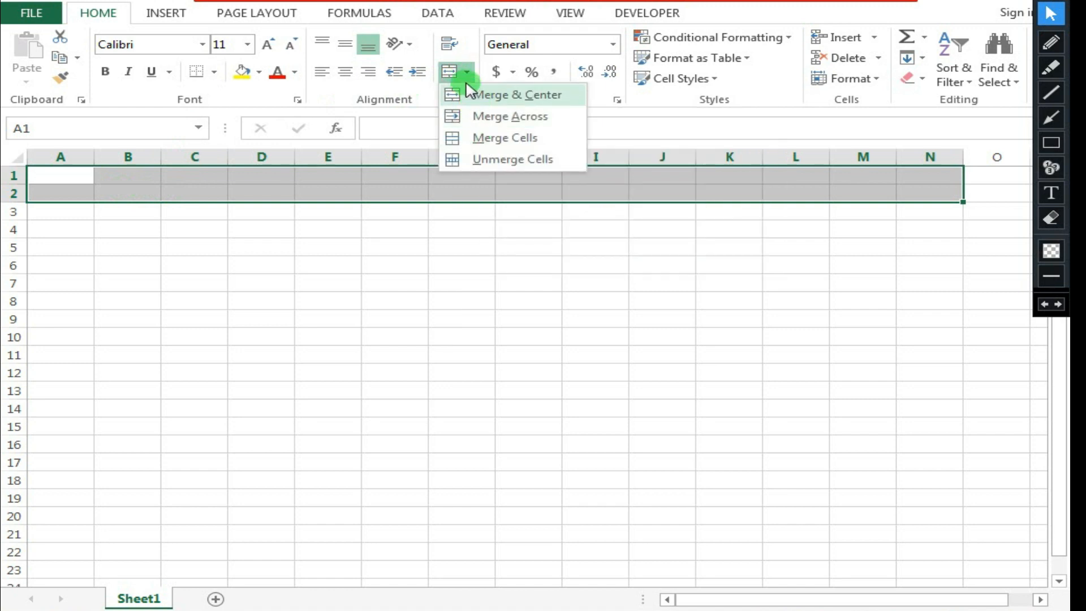
left_click(449, 71)
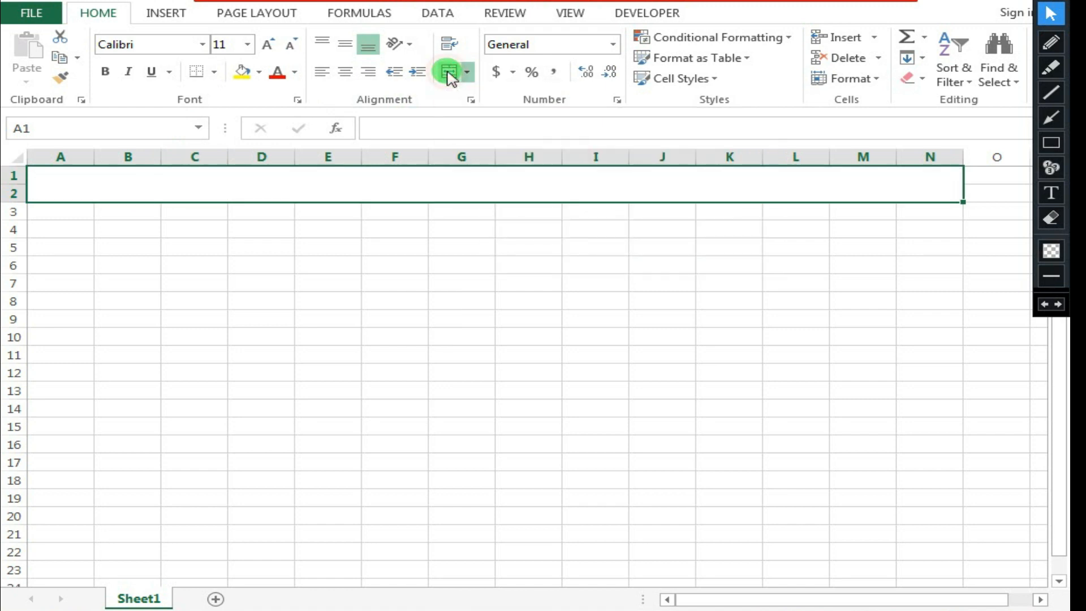
- Enter the title "Students Results" in the merged cell and middle-align it vertically
double_click(449, 187)
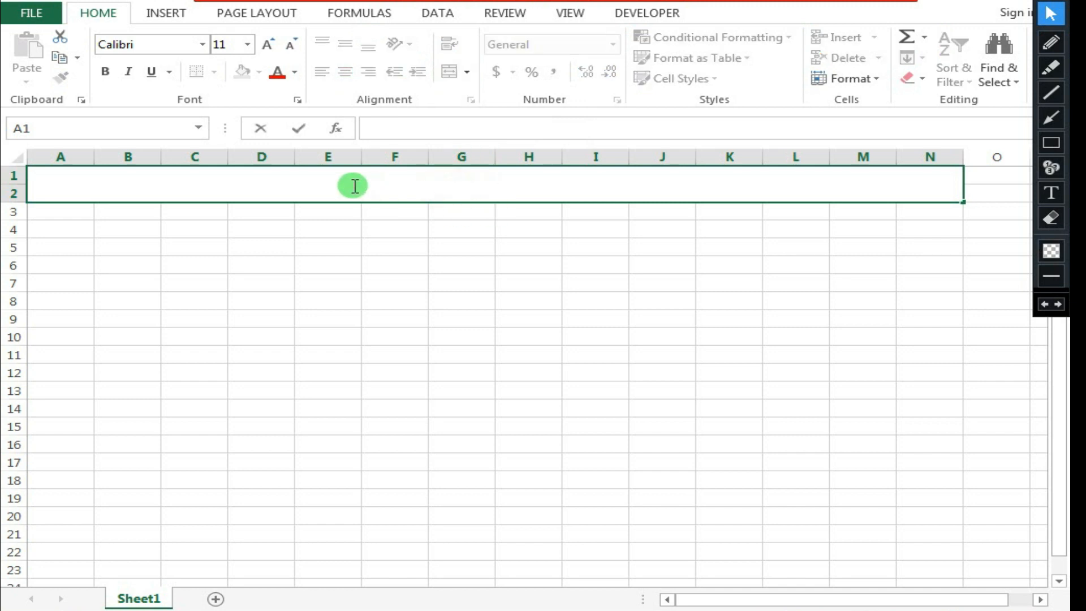
type("Students Resuls")
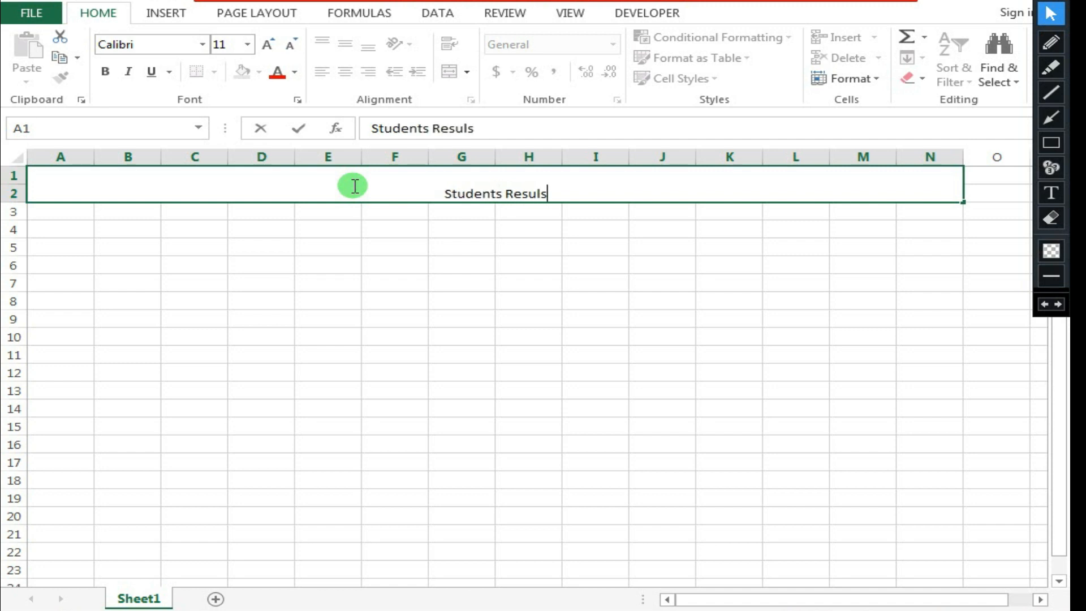
left_click(398, 212)
left_click(446, 189)
left_click(447, 207)
left_click(446, 187)
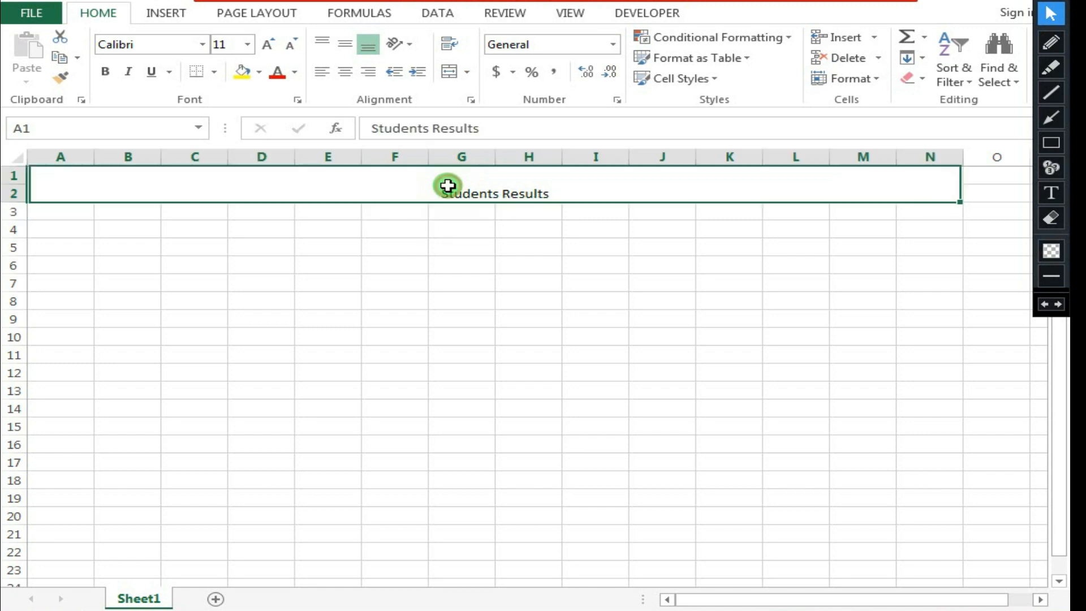
left_click(407, 208)
left_click(271, 194)
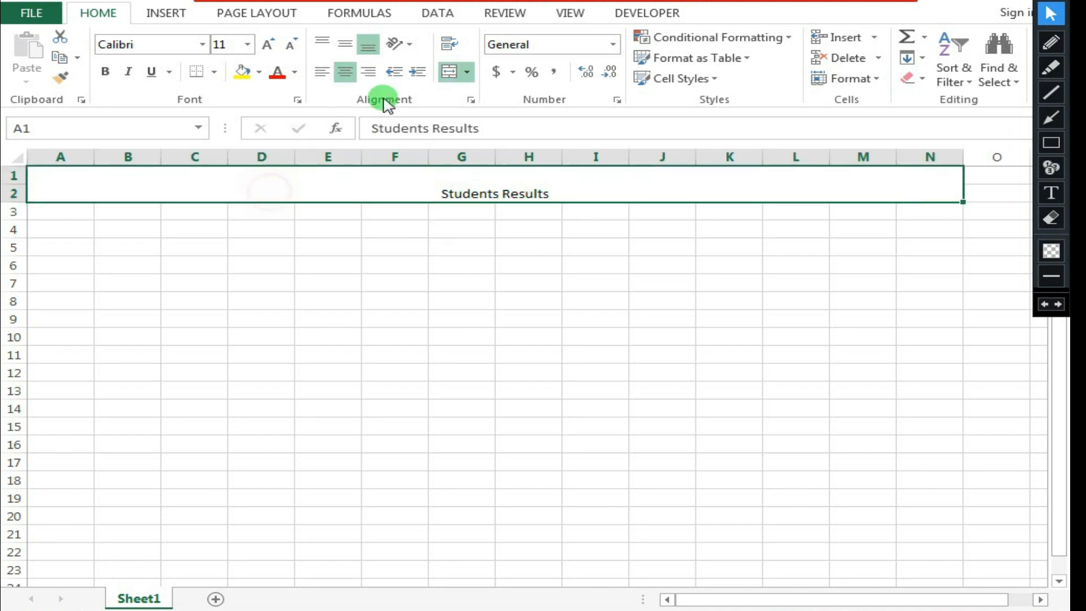
left_click(344, 46)
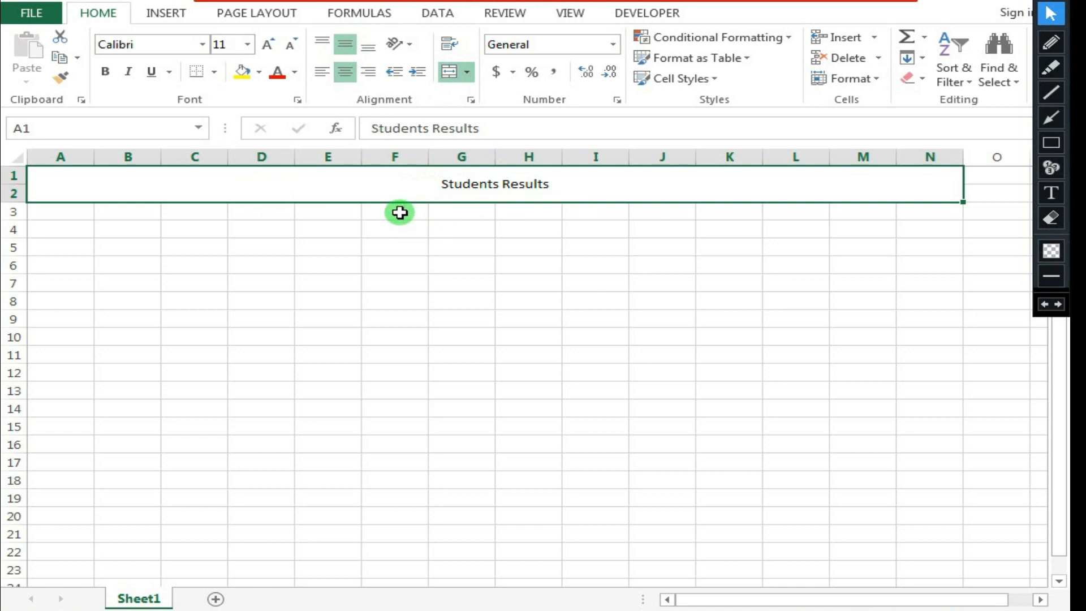
- Enter the headings Roll.No, Names, Fater's Name and Class in cells B3 through E3
left_click(199, 224)
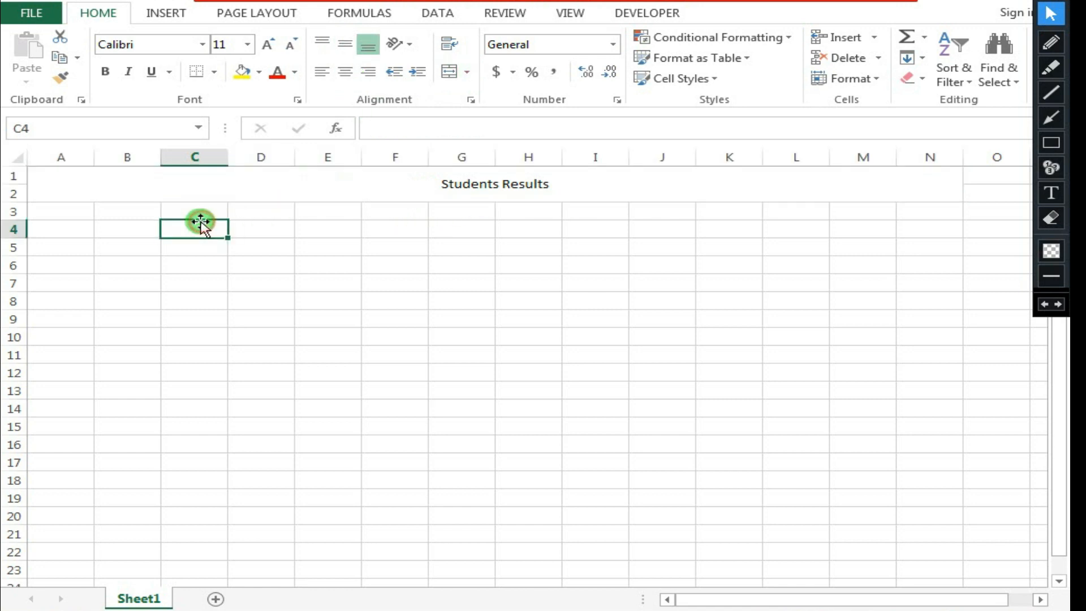
left_click(130, 210)
type("S")
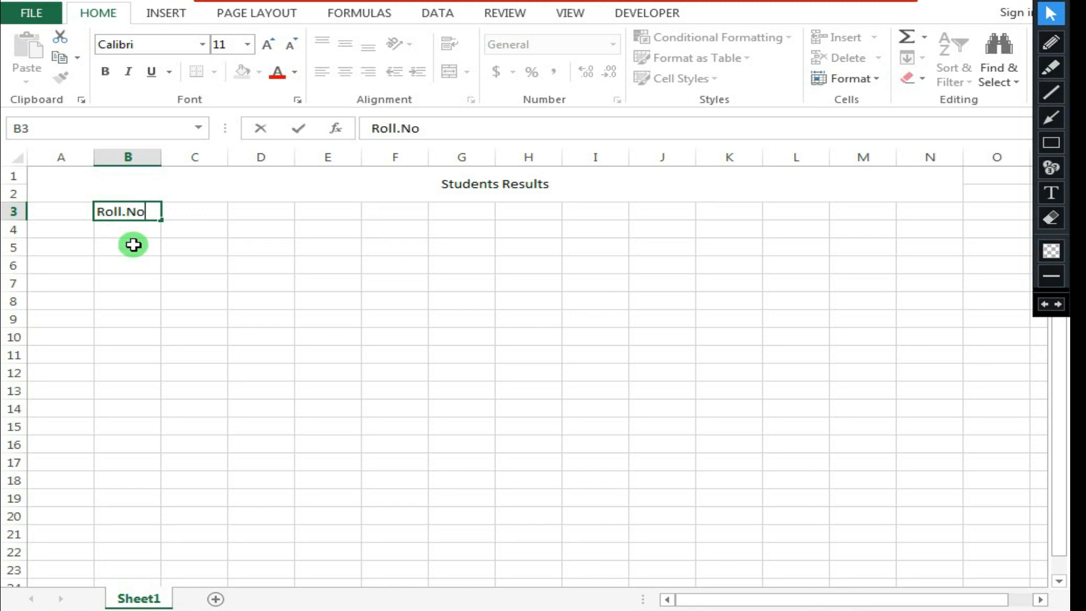
left_click(199, 208)
type("N")
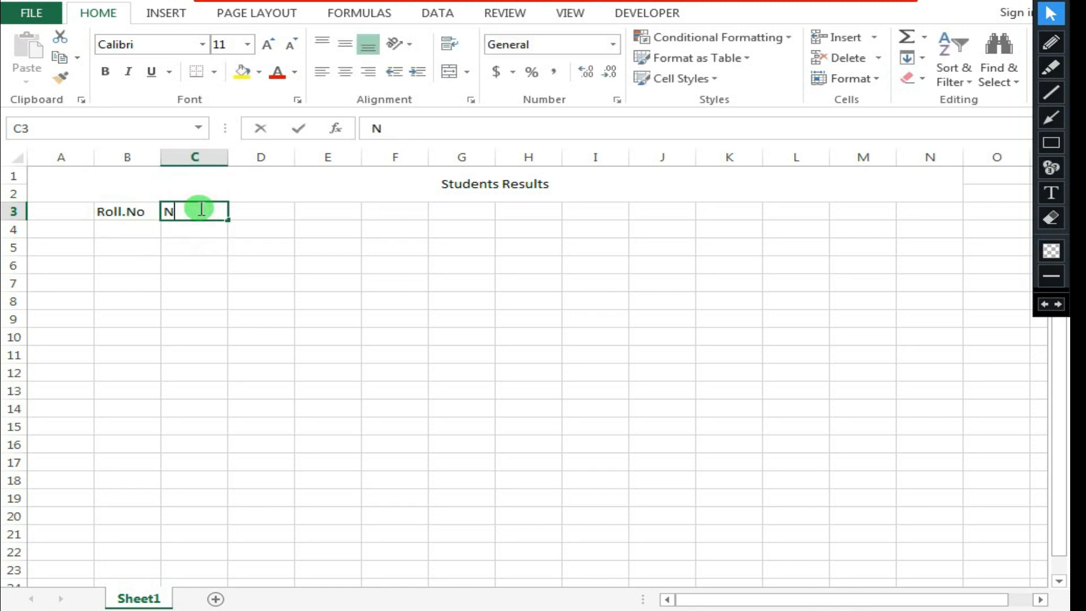
type("ames")
left_click(257, 213)
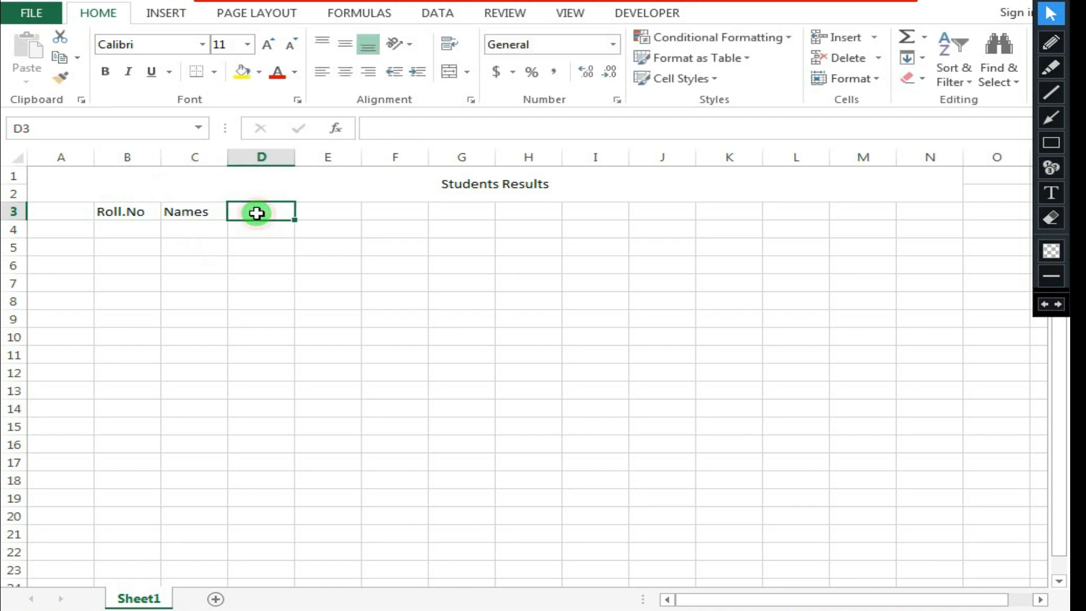
type("Fater's Name")
left_click(334, 210)
type("Class")
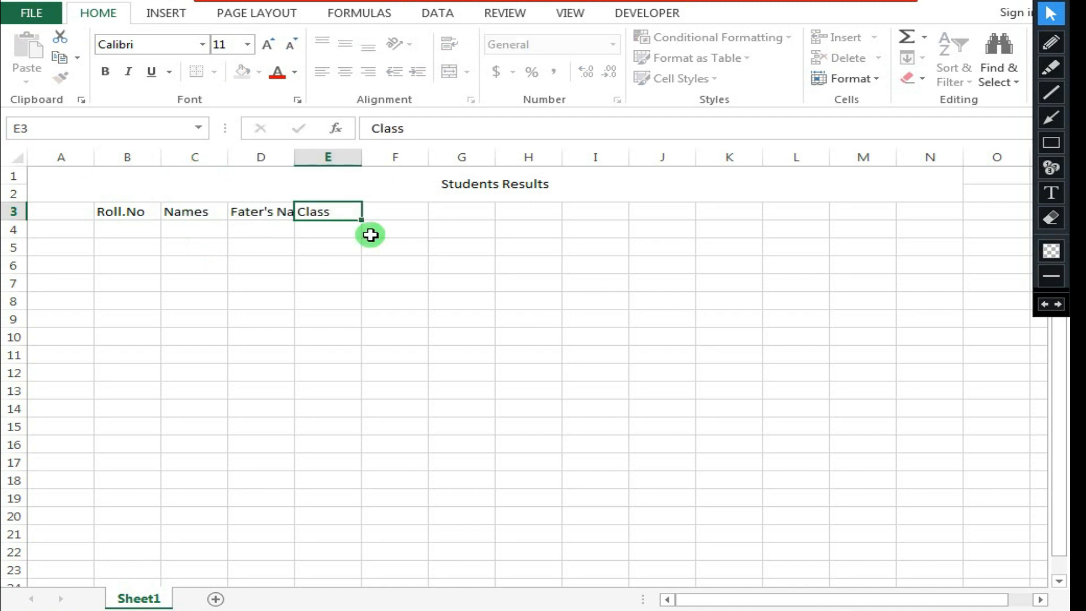
- Add the headings Marks in cell F3 and Pass/Fail in cell G3
left_click(389, 218)
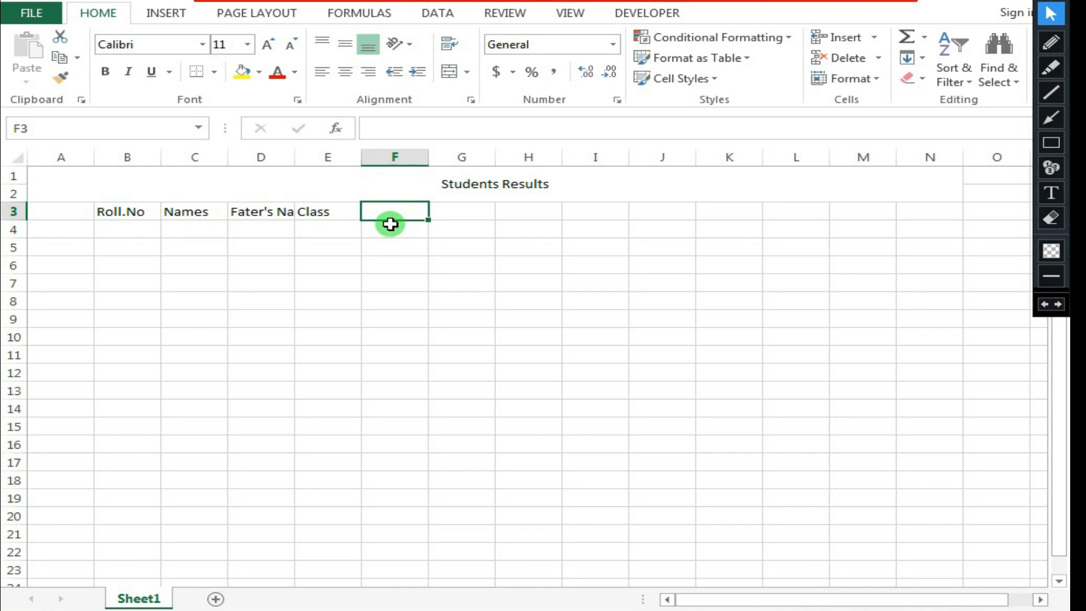
type("Pass/Fail")
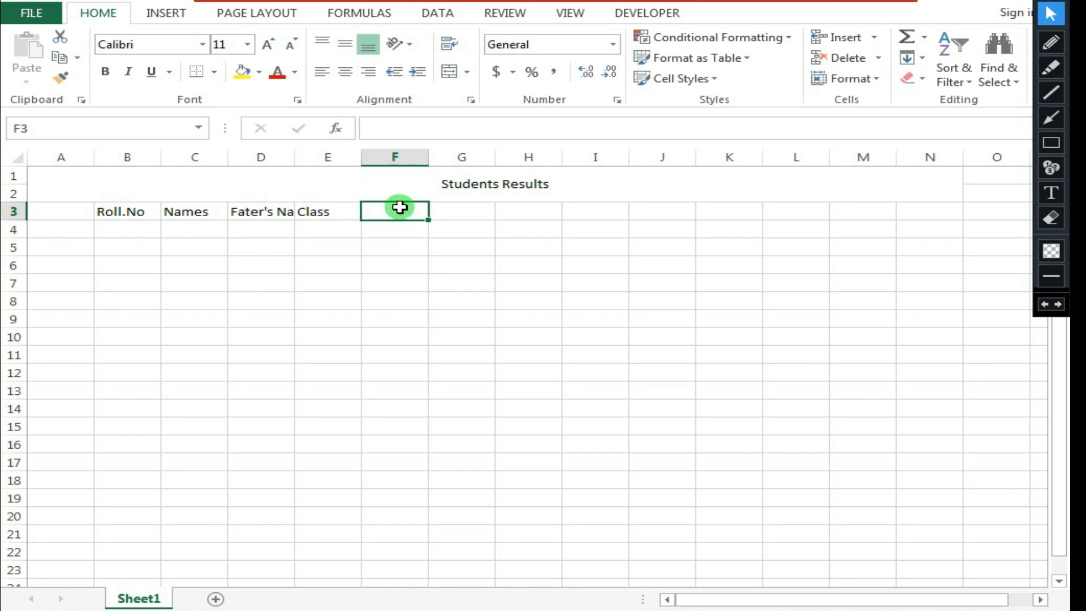
type("Marks")
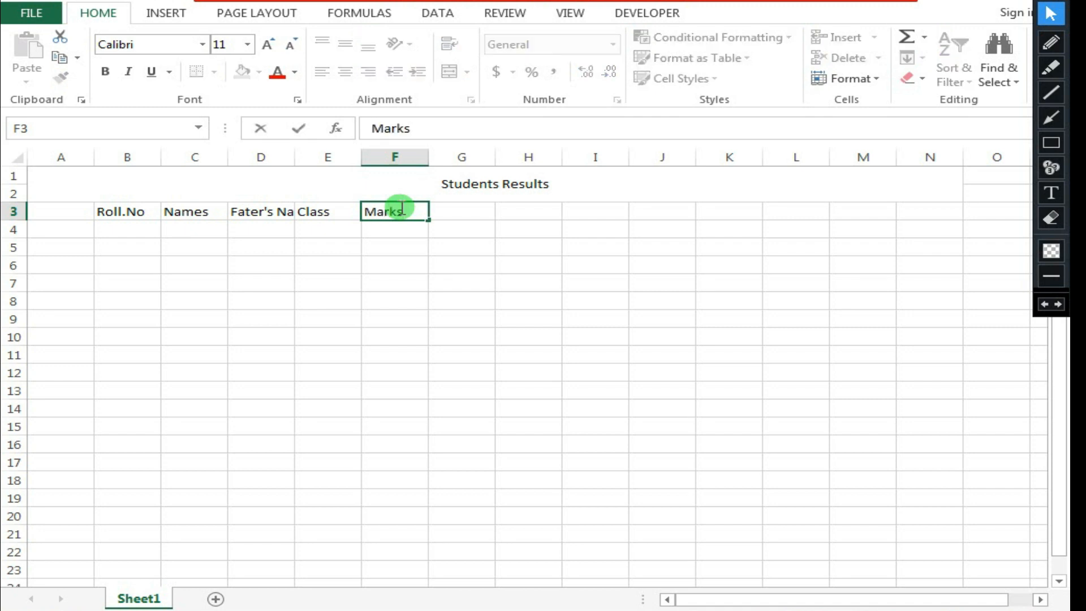
left_click(439, 216)
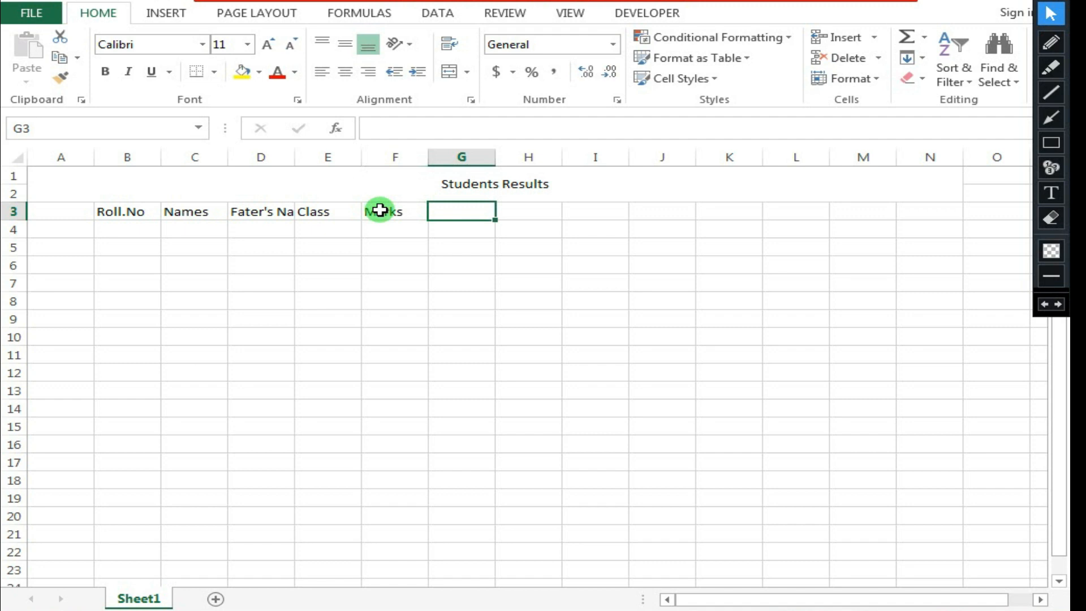
type("Pass/Fail")
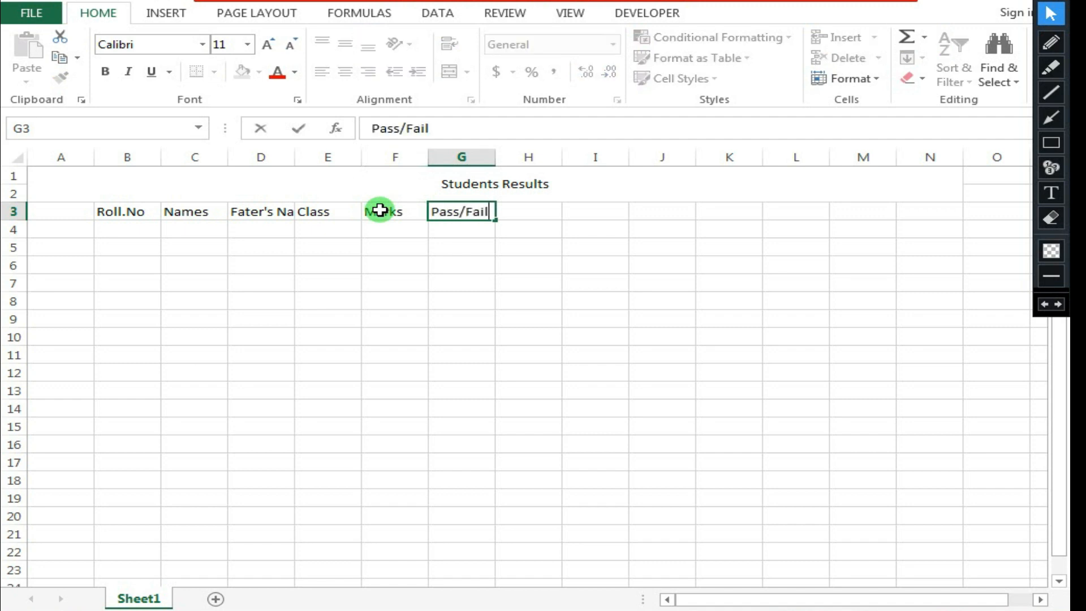
left_click(113, 212)
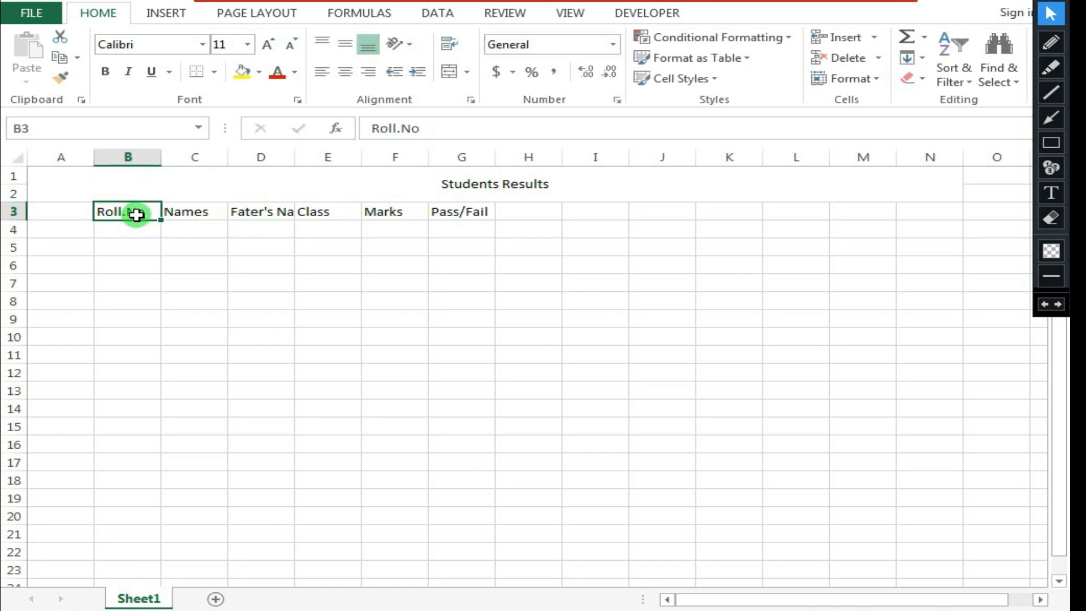
left_click_drag(461, 213, 138, 213)
left_click(385, 212)
left_click(454, 215)
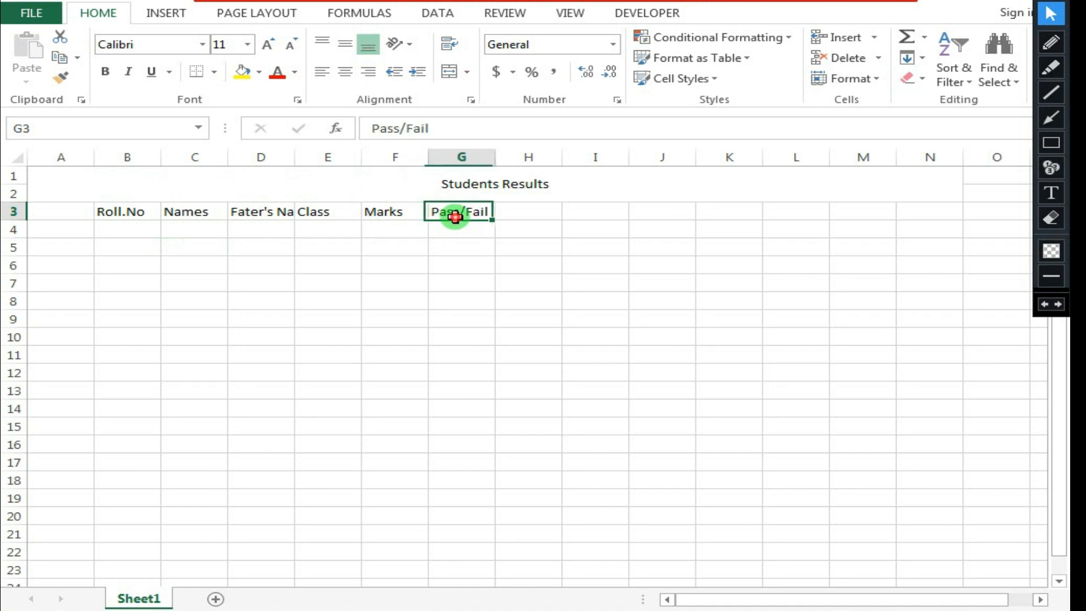
left_click_drag(107, 210, 481, 237)
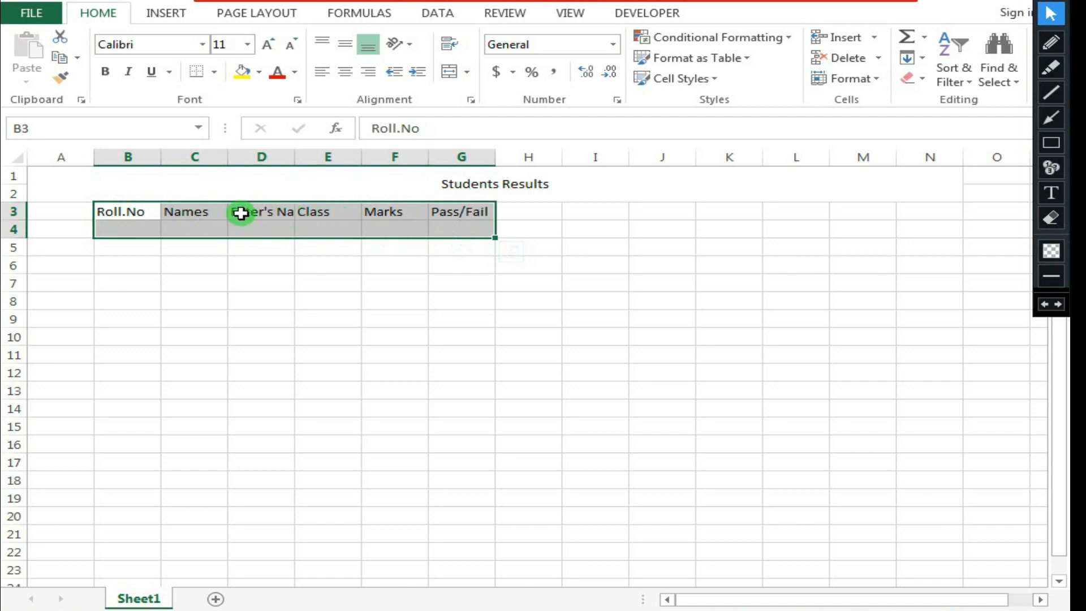
left_click_drag(127, 212, 484, 234)
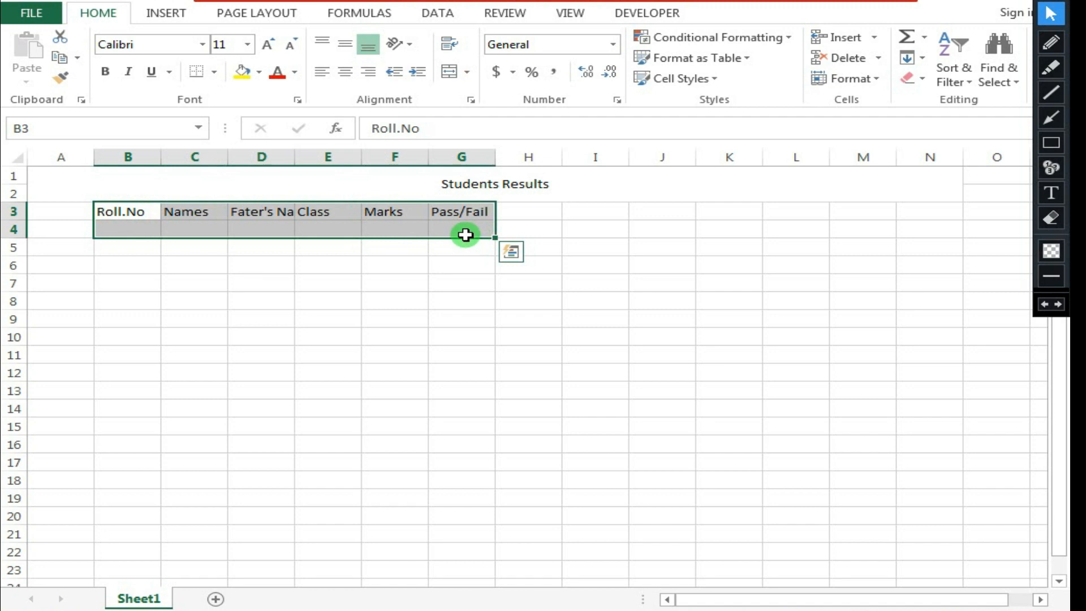
left_click(149, 215)
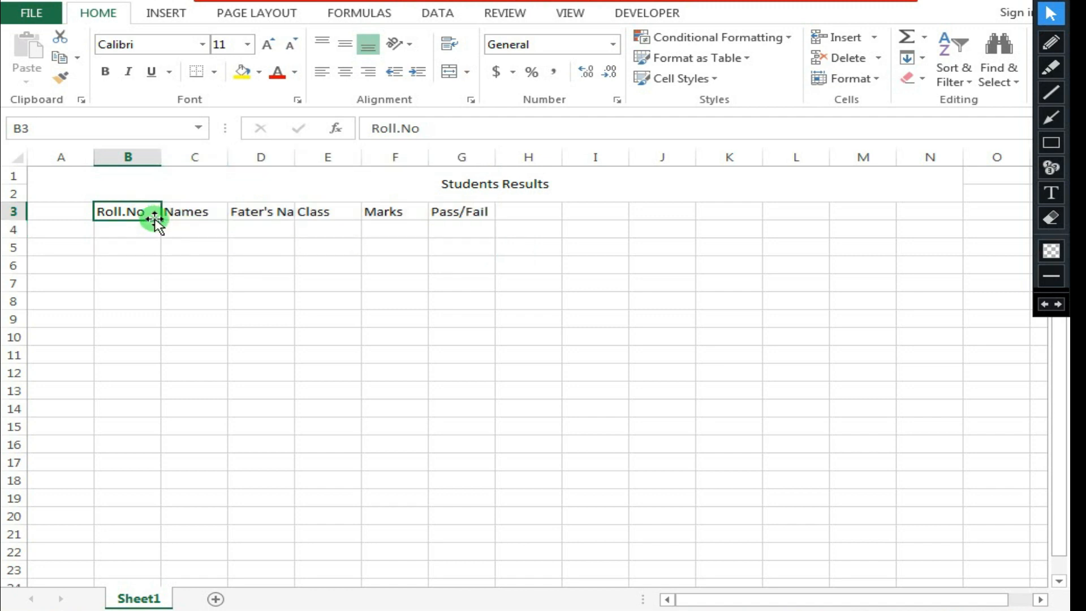
- Center the title cell and the headings in B3:G3 both horizontally and vertically
left_click(350, 178)
left_click_drag(150, 209, 444, 218)
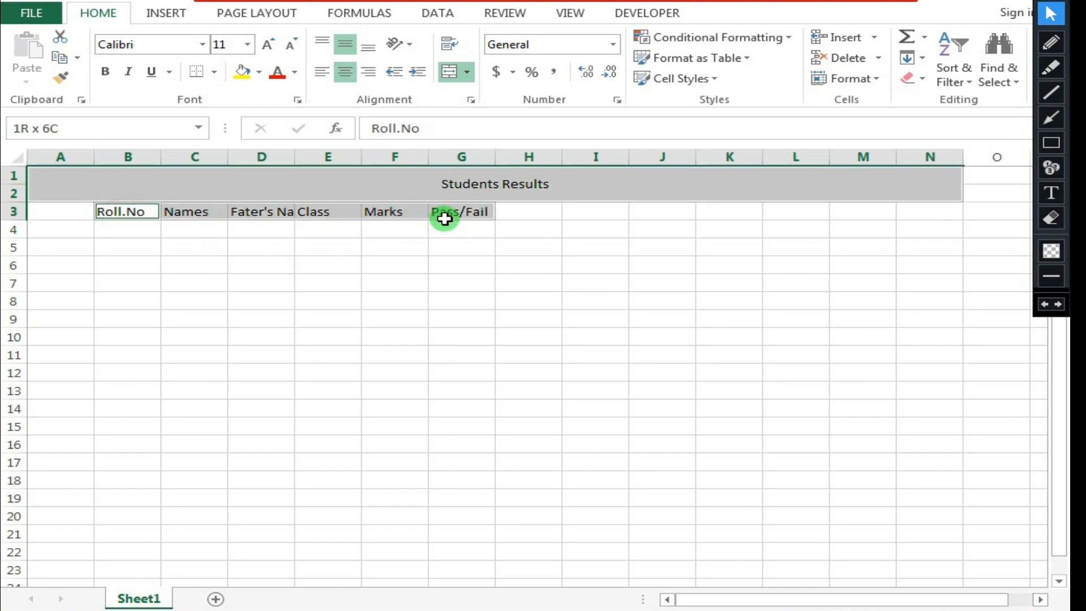
left_click(347, 48)
left_click(364, 76)
left_click(345, 73)
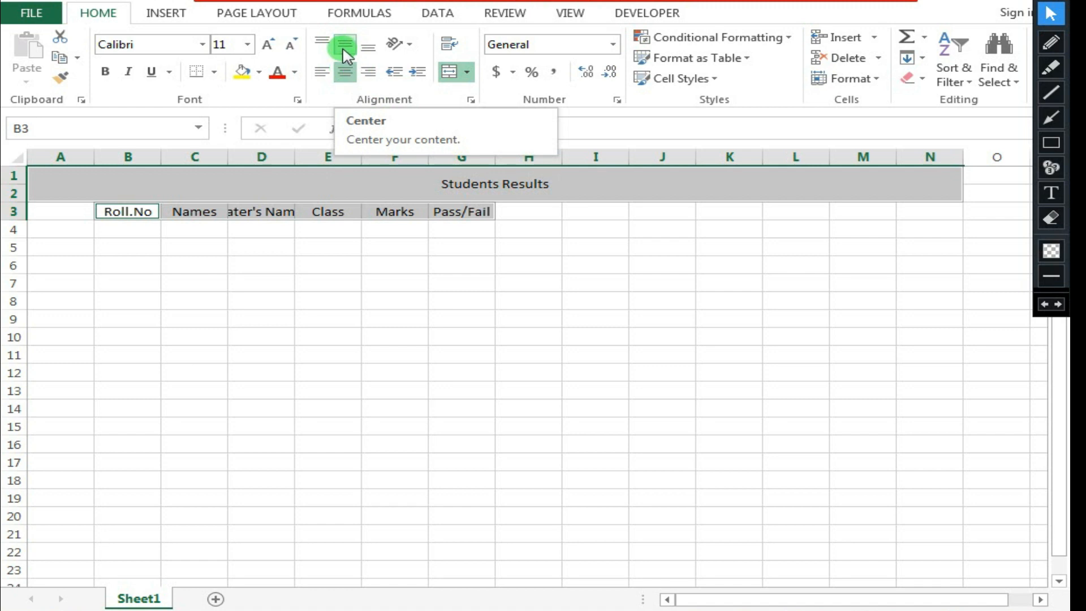
- Set the font of the title and the row 3 headings to bold Bell MT
left_click(203, 44)
scroll(215, 212, "down", 4)
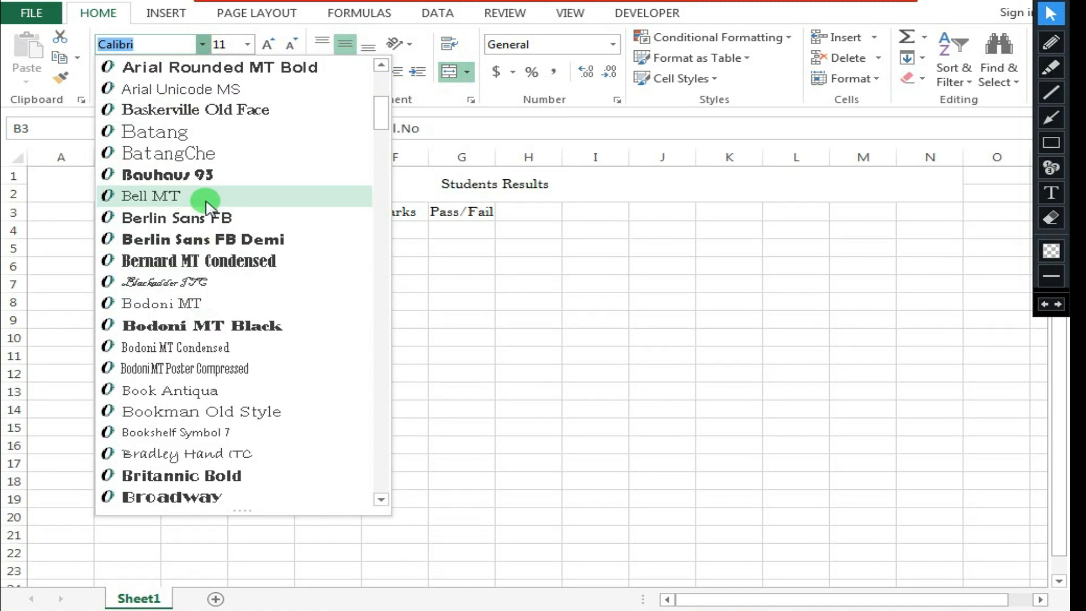
left_click(207, 198)
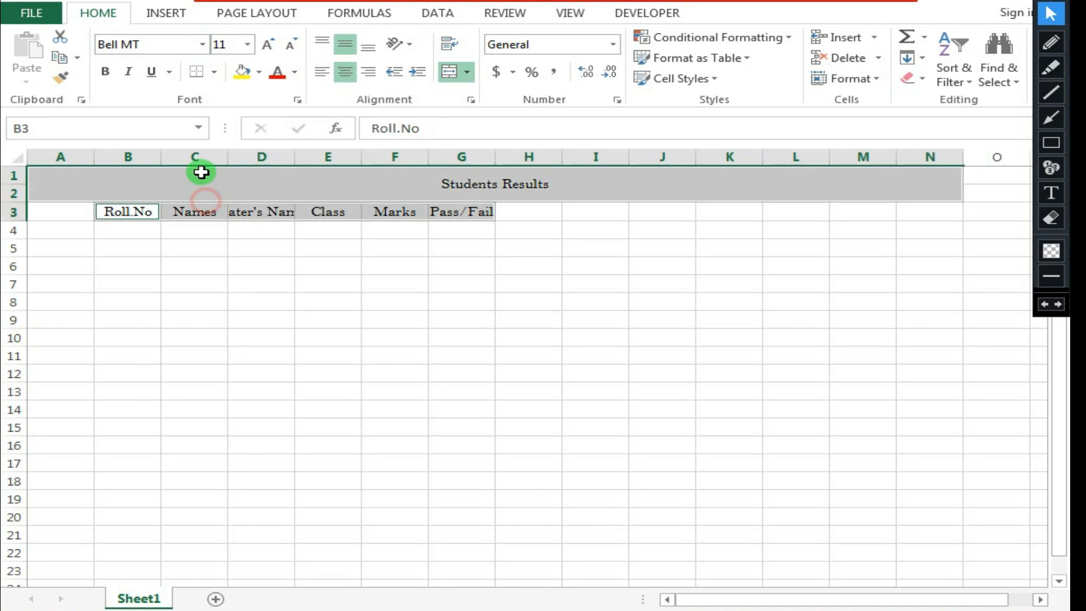
left_click(108, 77)
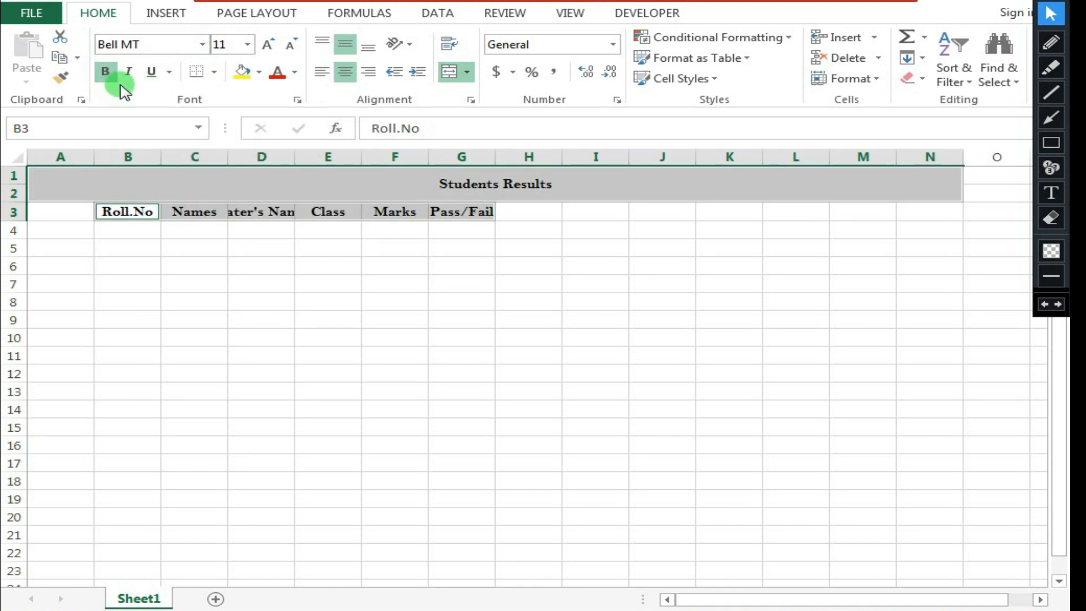
- Increase the font size of the title and the row 3 headings to 18
left_click(268, 51)
left_click(267, 51)
left_click(267, 50)
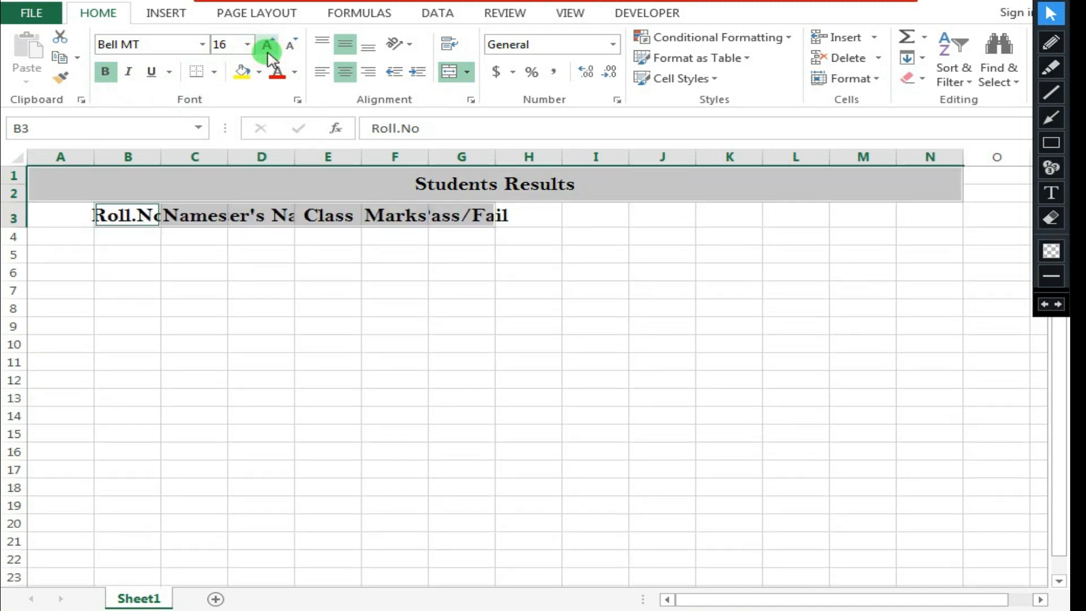
left_click(267, 51)
left_click(260, 221)
left_click_drag(133, 221, 514, 220)
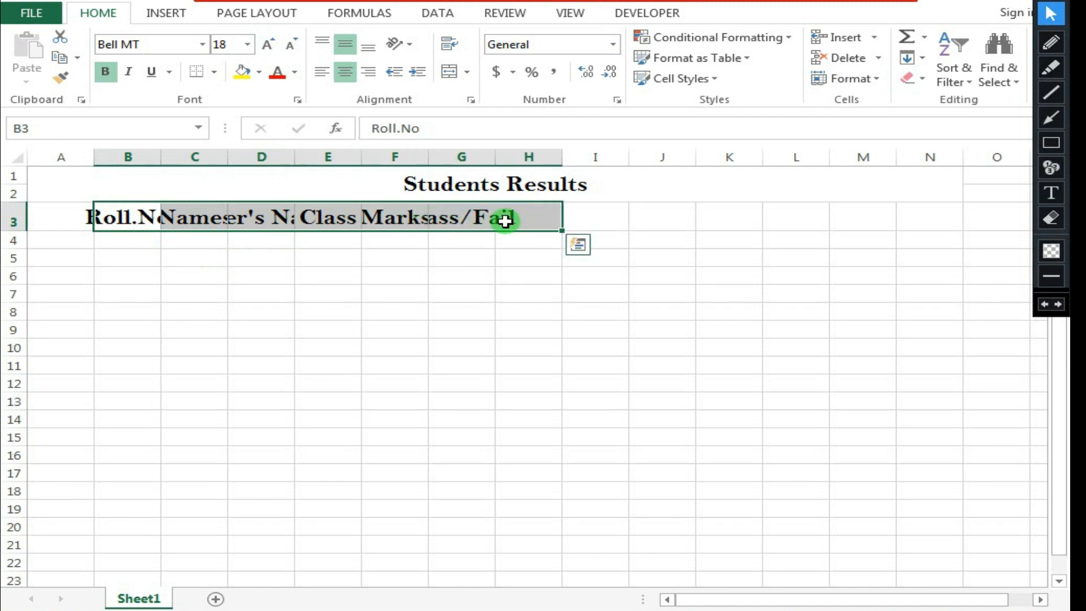
left_click(431, 242)
double_click(186, 219)
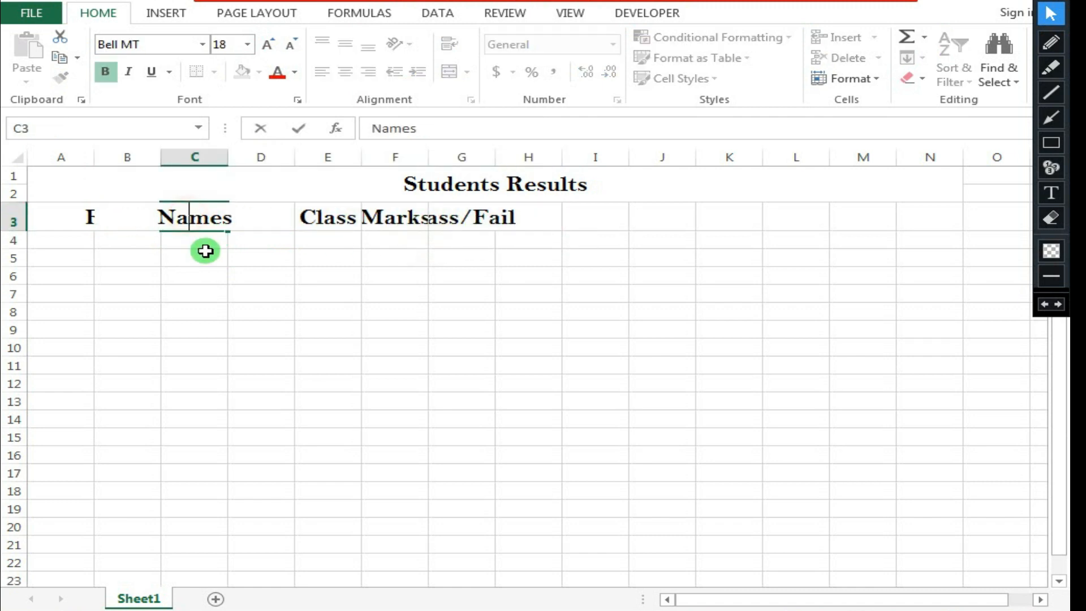
left_click(208, 263)
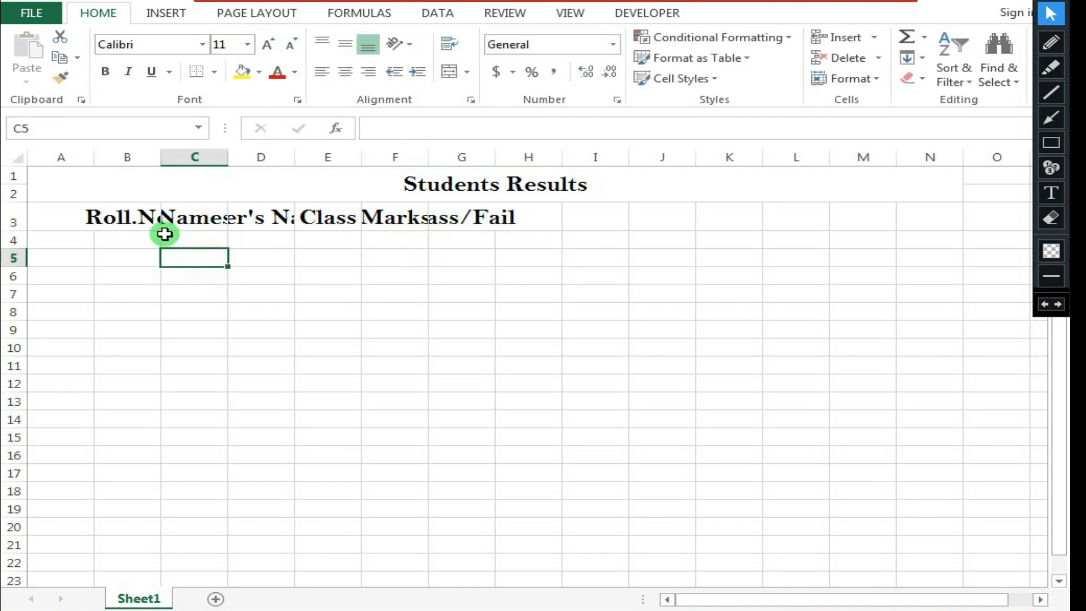
- AutoFit the widths of columns B, C, D, F and G to their row 3 headings
double_click(160, 163)
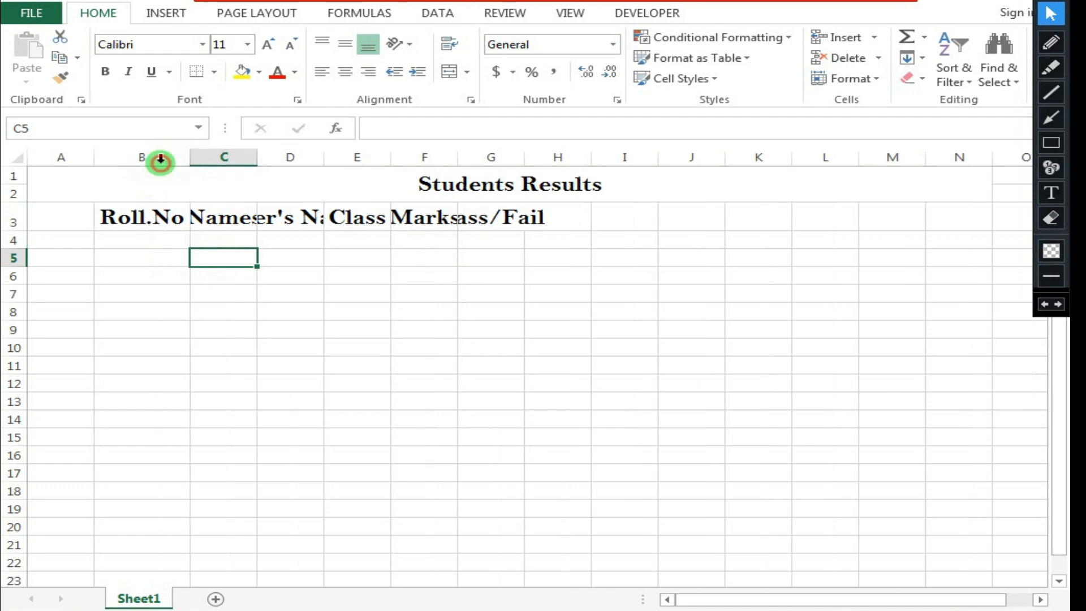
double_click(259, 159)
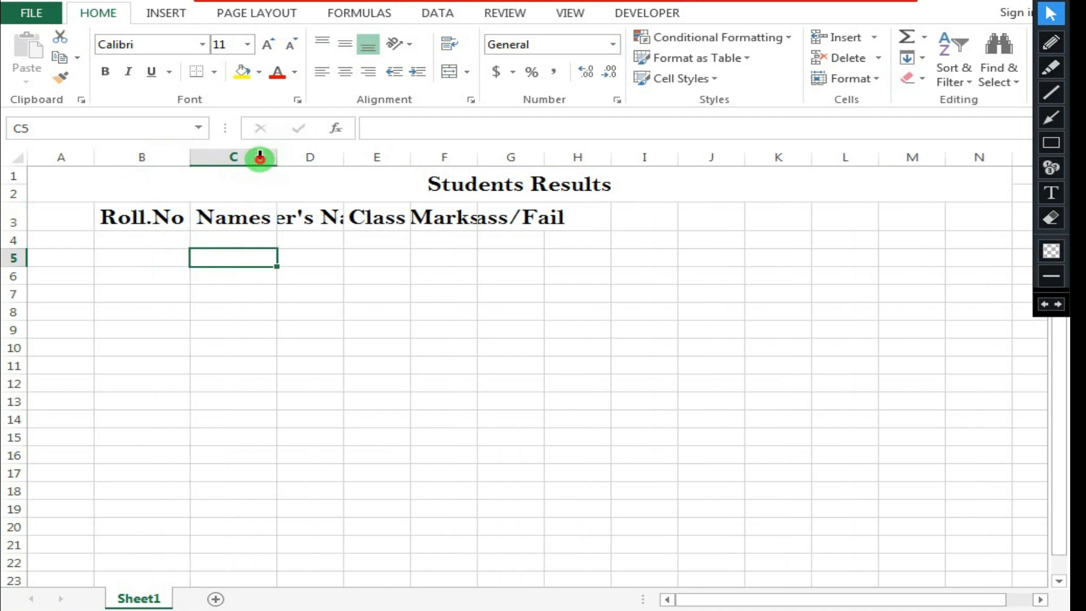
double_click(344, 158)
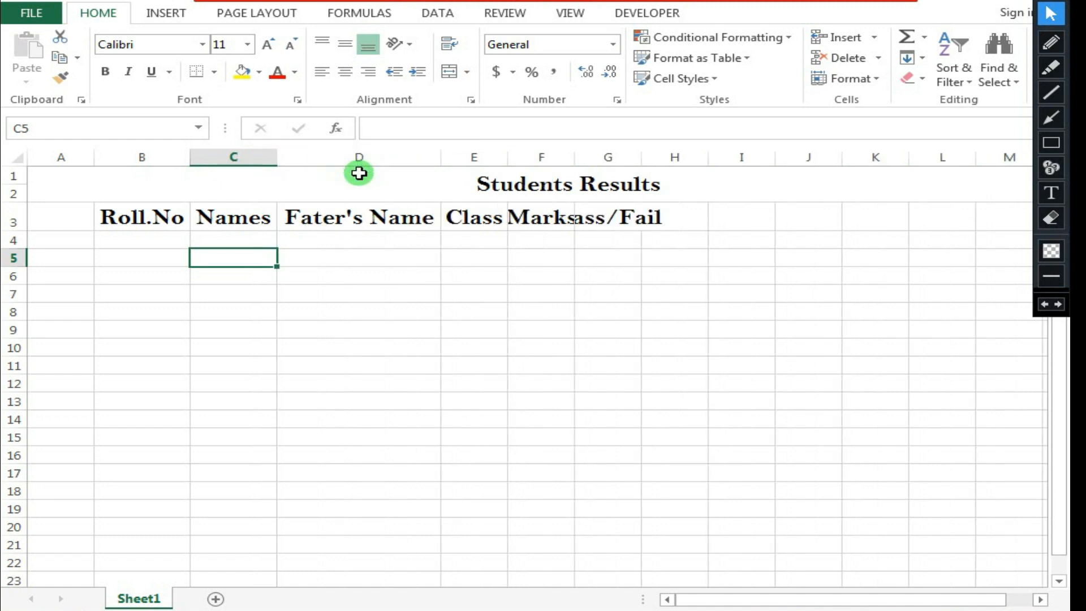
double_click(575, 157)
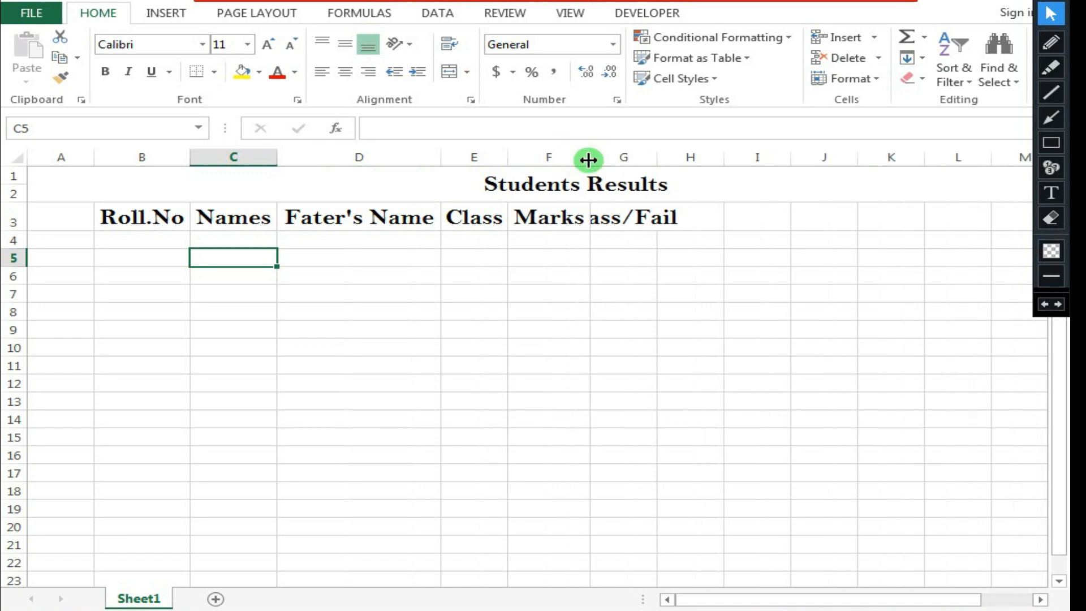
double_click(657, 157)
left_click_drag(187, 221, 681, 214)
- Set the merged Students Results title to font size 24 in Arial Black
left_click(683, 187)
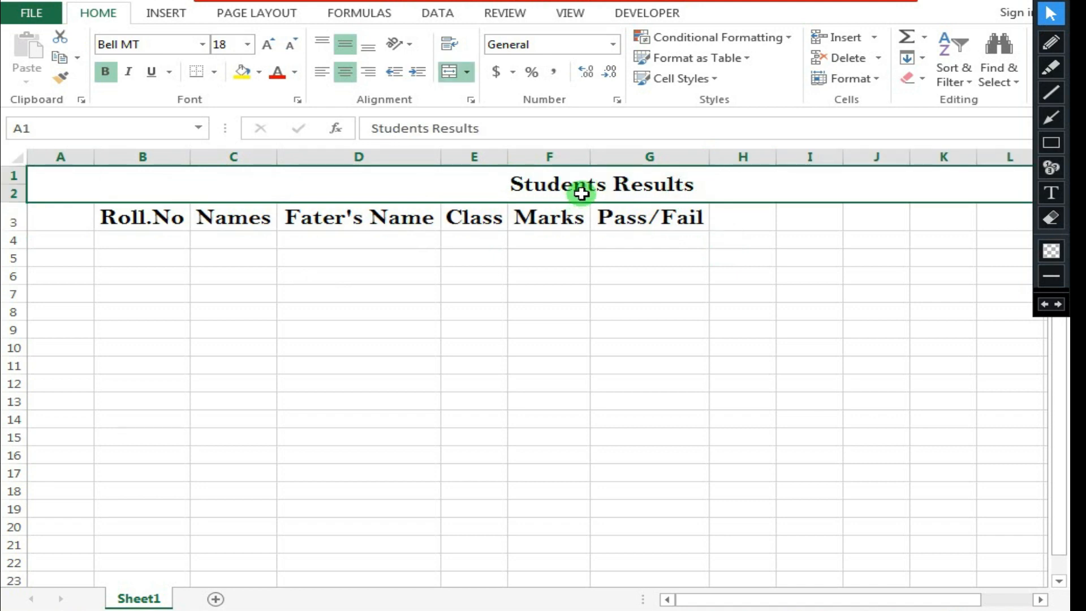
left_click(269, 48)
left_click(269, 48)
left_click(269, 48)
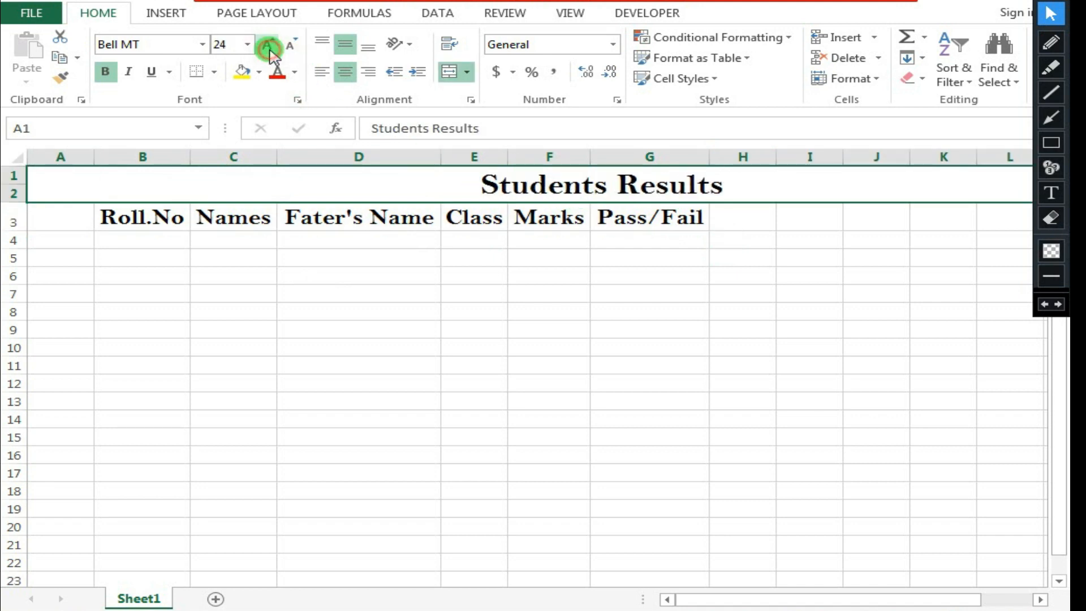
left_click(188, 43)
type("Arial Black")
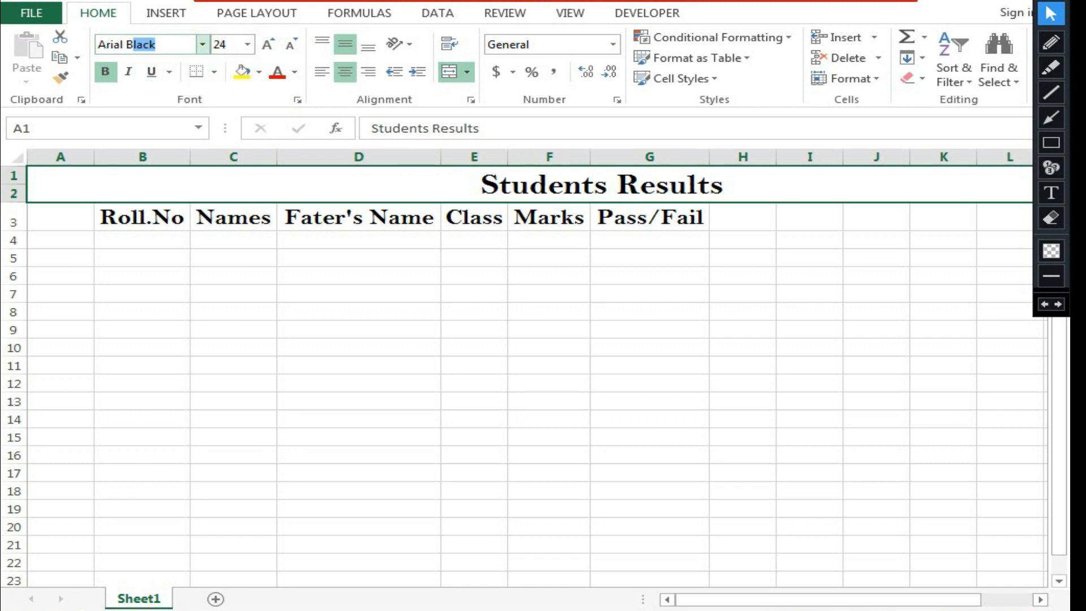
key("Return")
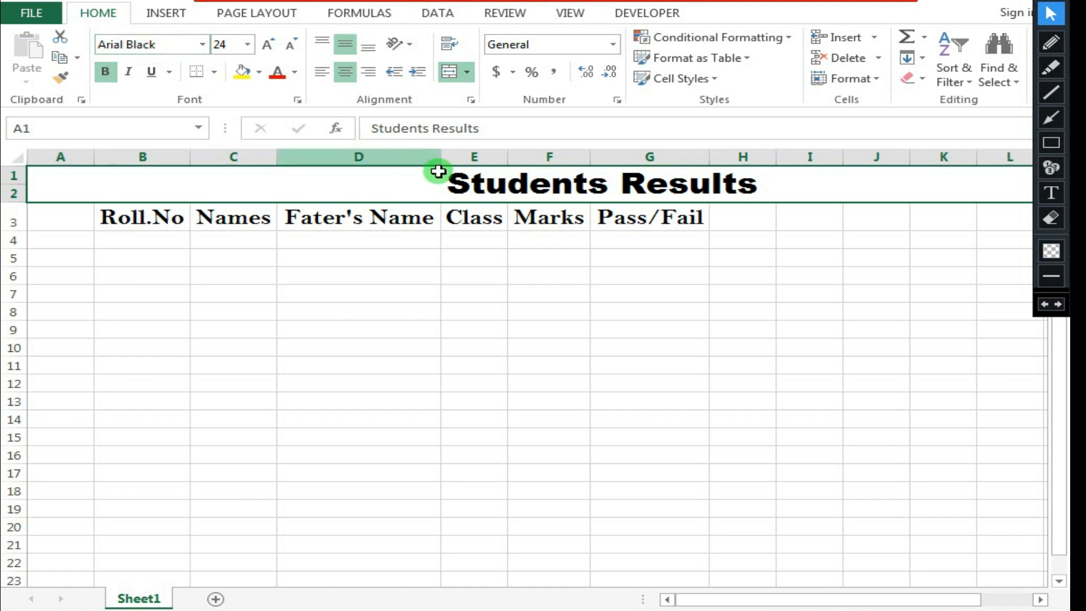
left_click(517, 259)
- Color the Students Results title text dark blue using the standard colors in the Colors dialog
left_click(498, 188)
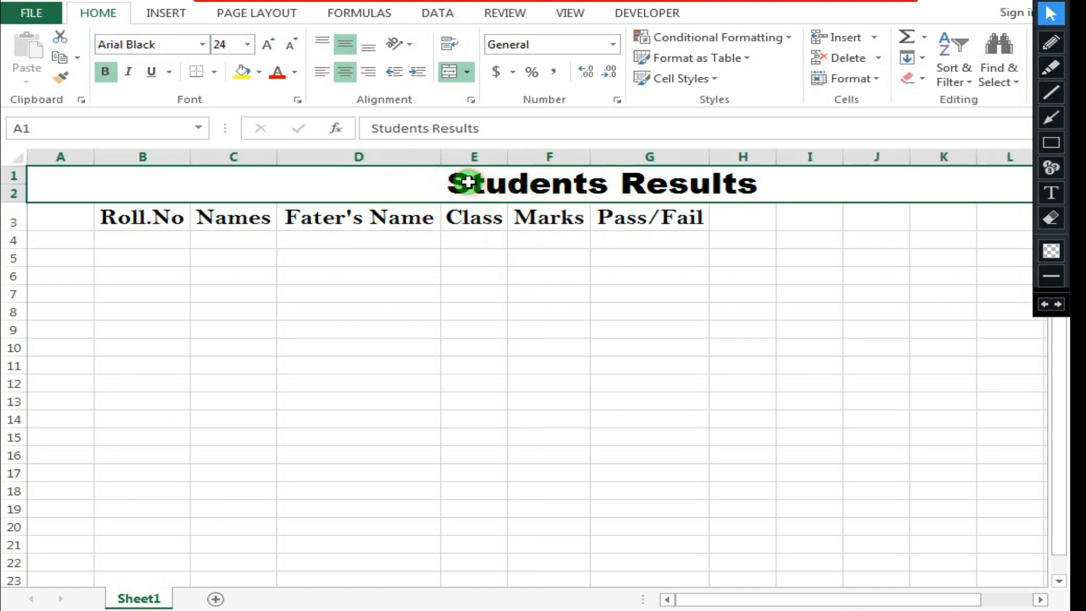
left_click(279, 74)
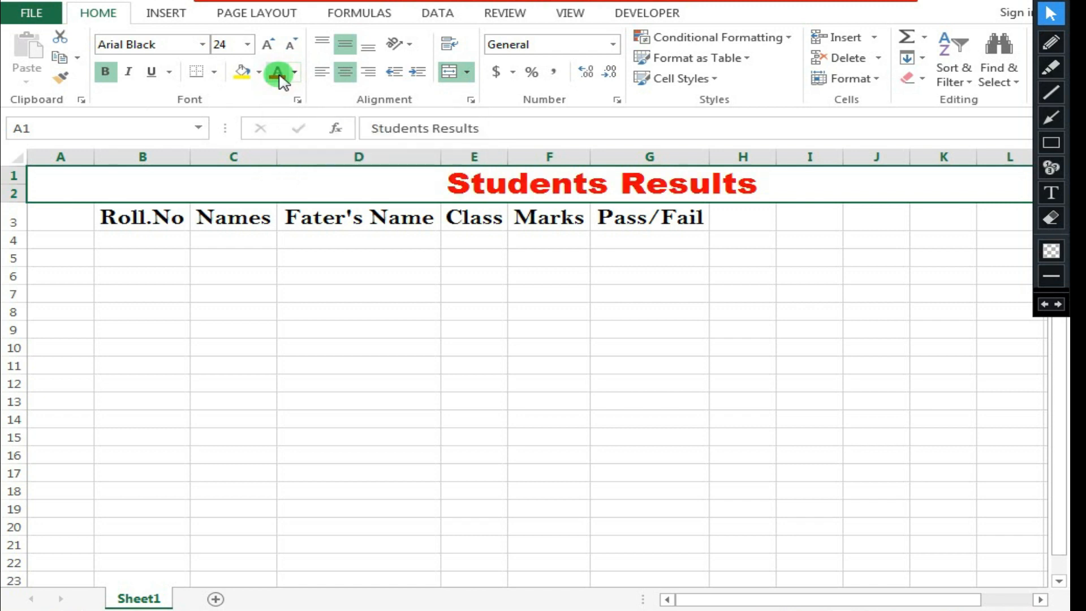
left_click(294, 71)
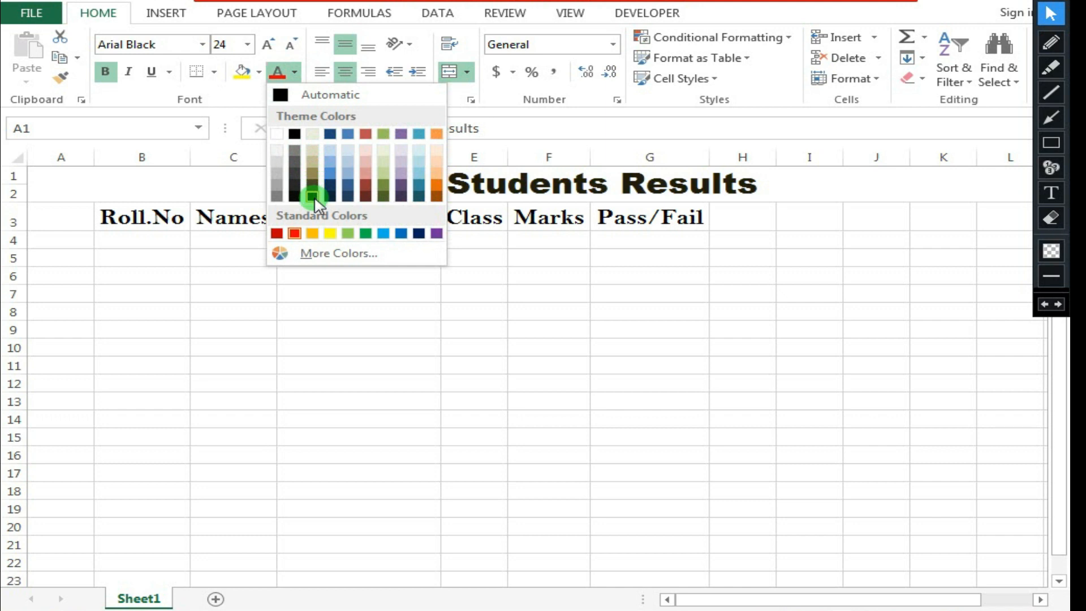
left_click(330, 257)
left_click_drag(673, 60, 397, 223)
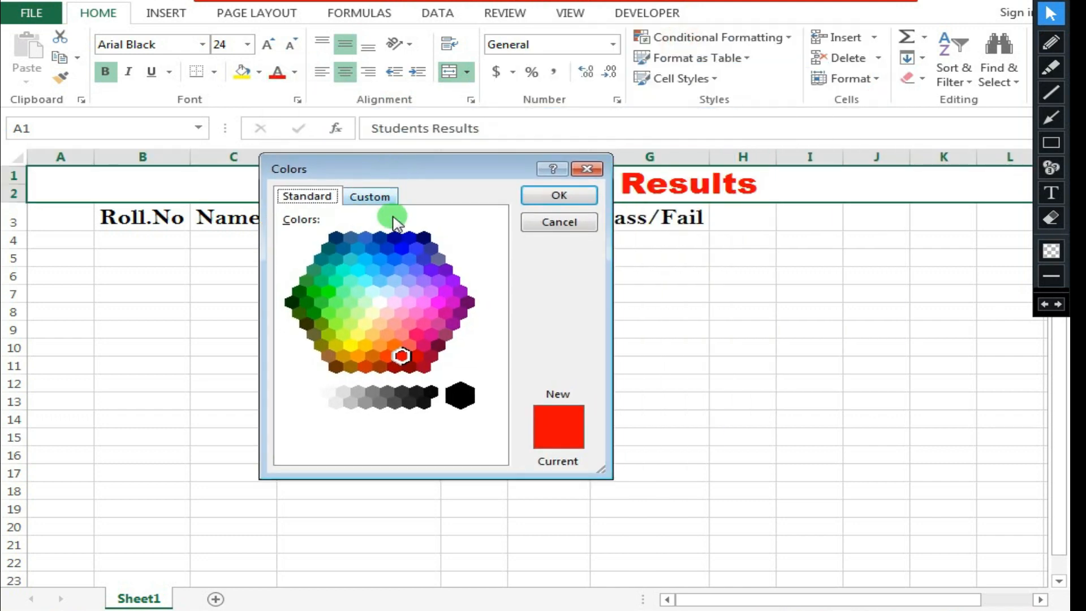
left_click(365, 199)
left_click(305, 197)
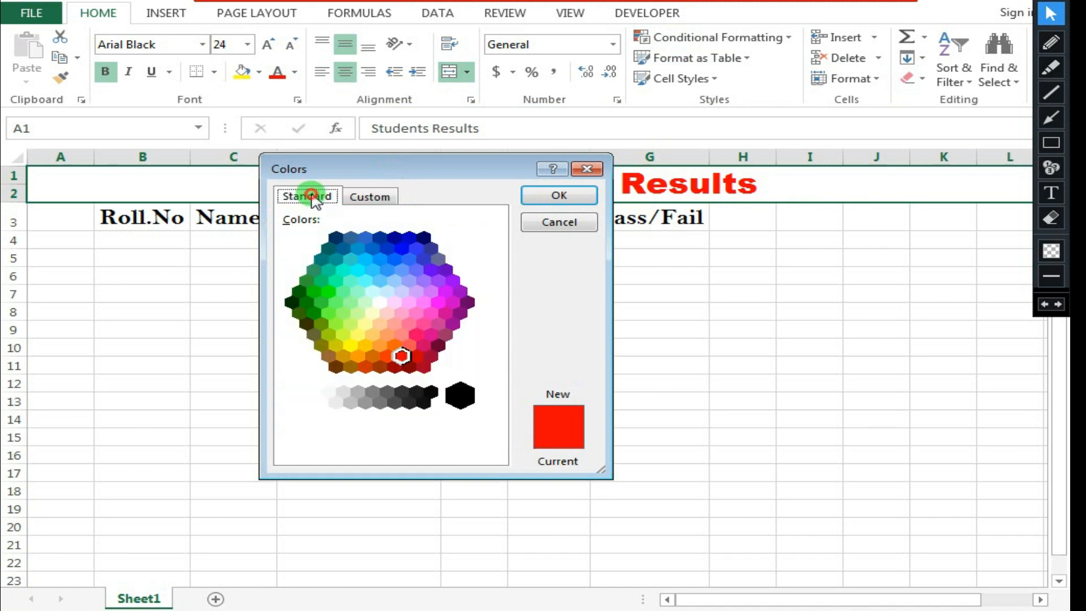
left_click(369, 291)
left_click(328, 312)
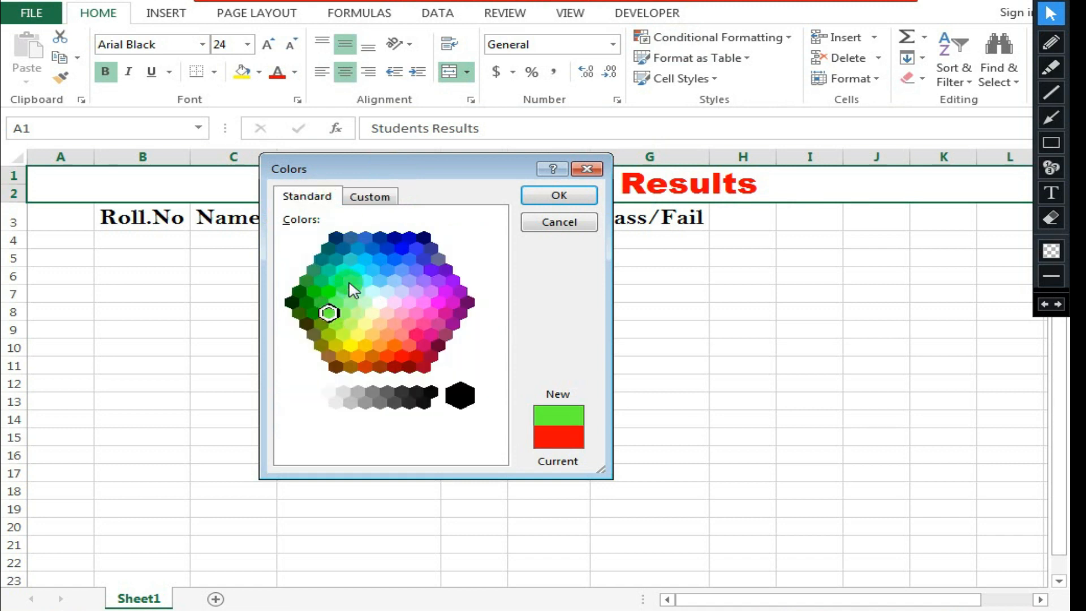
left_click(410, 237)
left_click(557, 195)
left_click(535, 218)
- Fill the merged title cell with the lightest blue theme shade
left_click(515, 184)
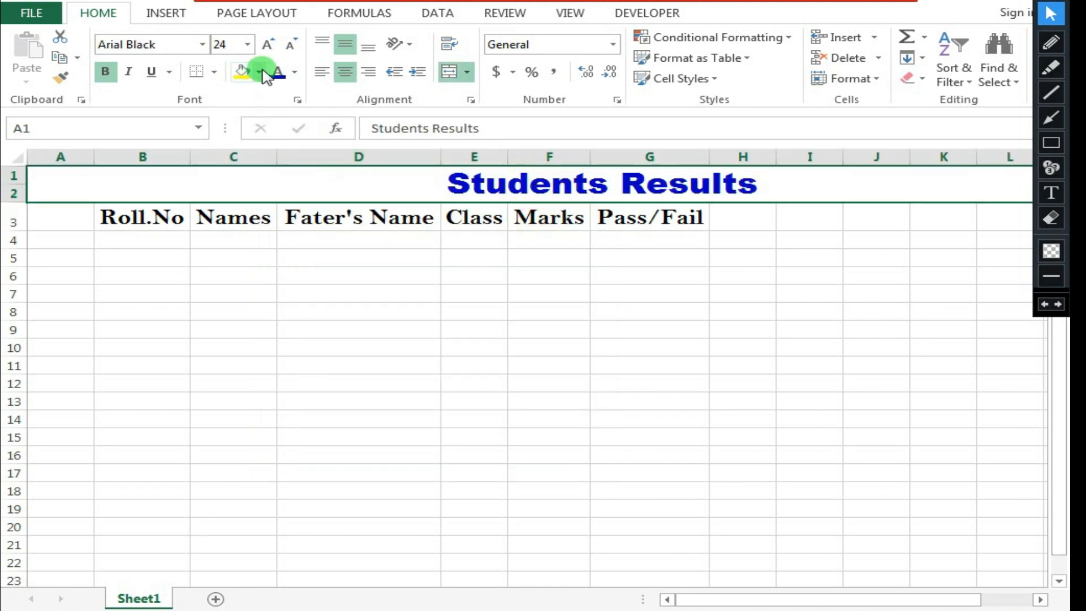
left_click(262, 72)
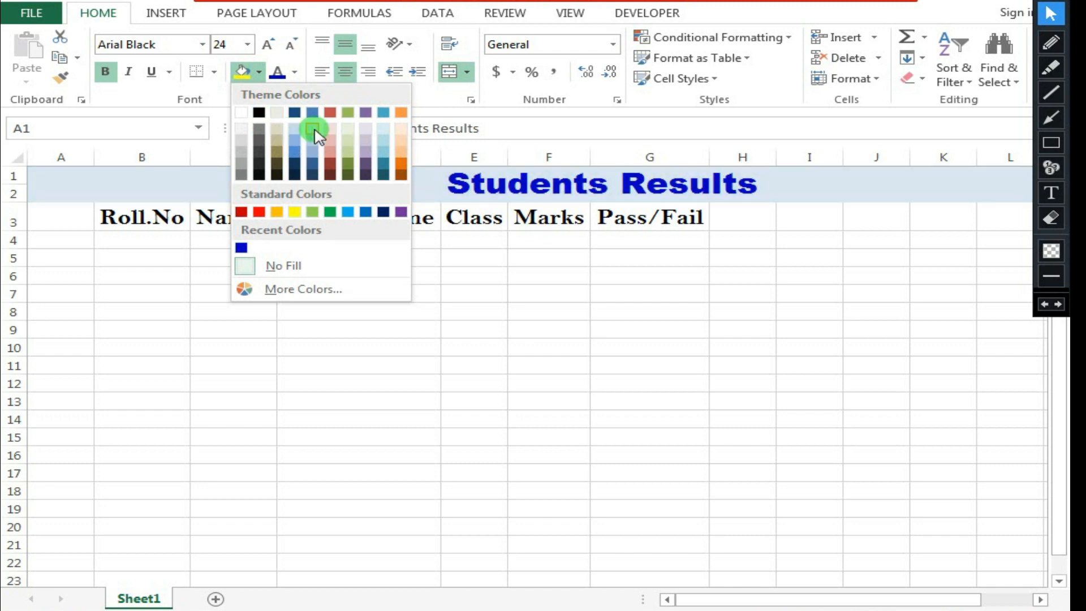
left_click(314, 134)
left_click(369, 225)
left_click(375, 195)
left_click(296, 72)
left_click(305, 177)
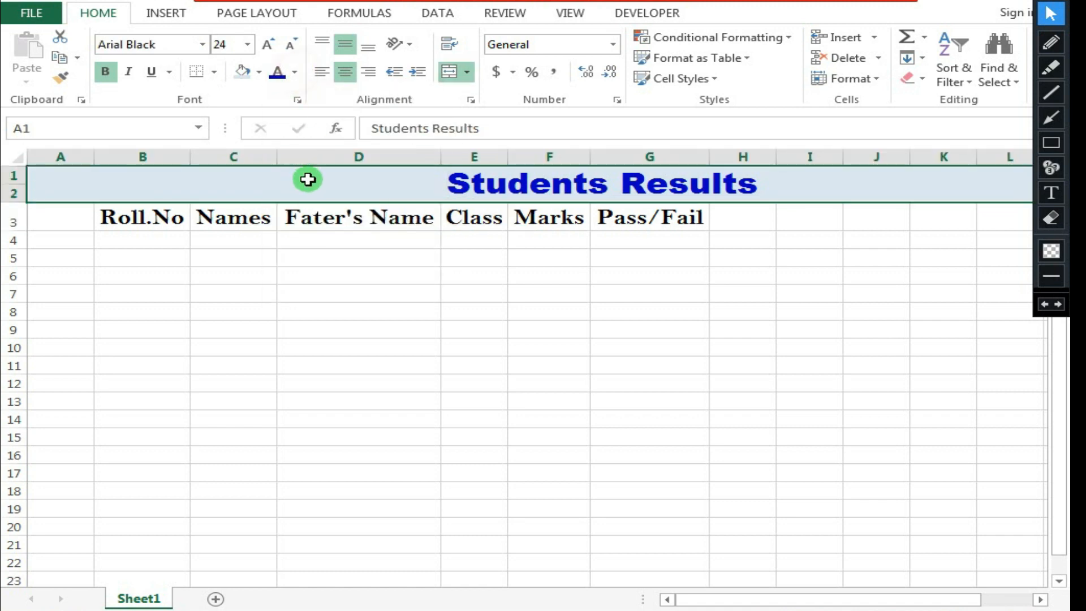
- Try red text with a light orange fill on the headings in B3:G3
left_click(151, 211)
left_click_drag(86, 211, 625, 215)
left_click_drag(131, 223, 630, 214)
left_click(294, 71)
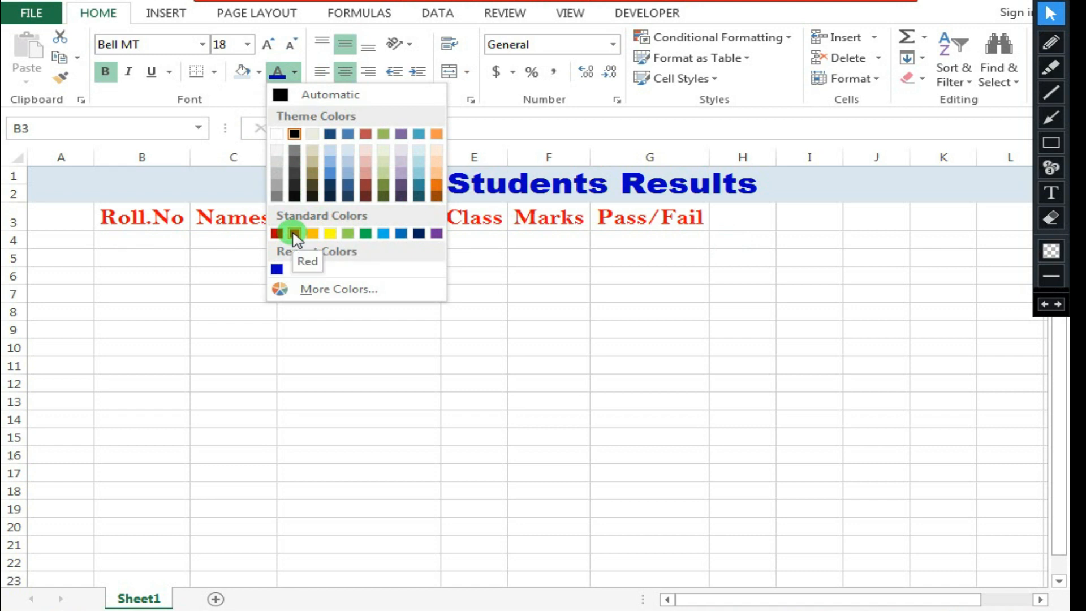
left_click(295, 233)
left_click(259, 72)
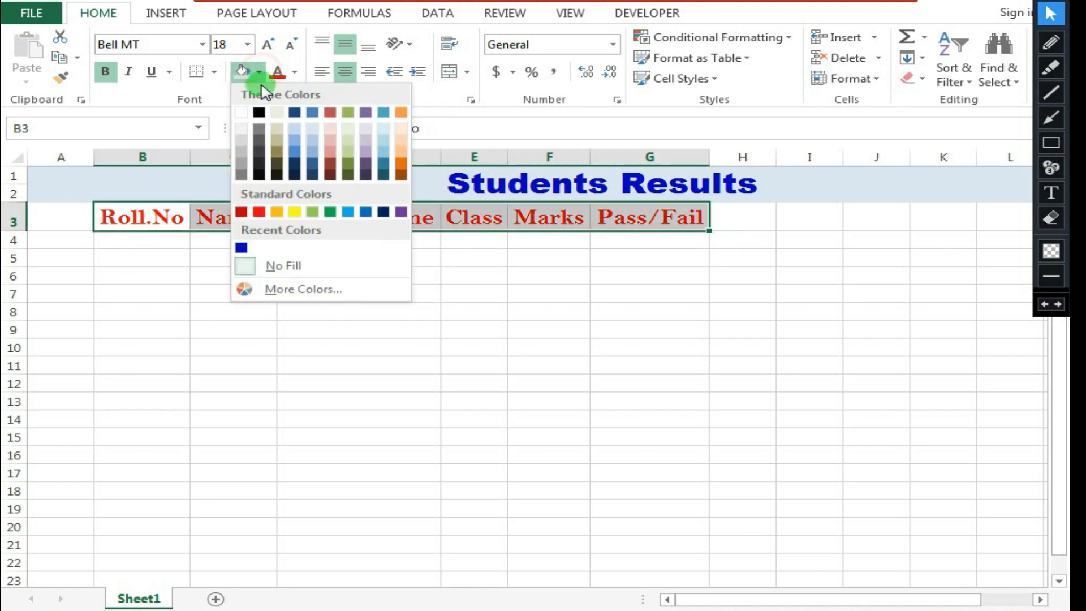
left_click(401, 141)
- Change the headings in B3:G3 to white text on a medium blue theme fill
left_click(294, 72)
left_click(277, 134)
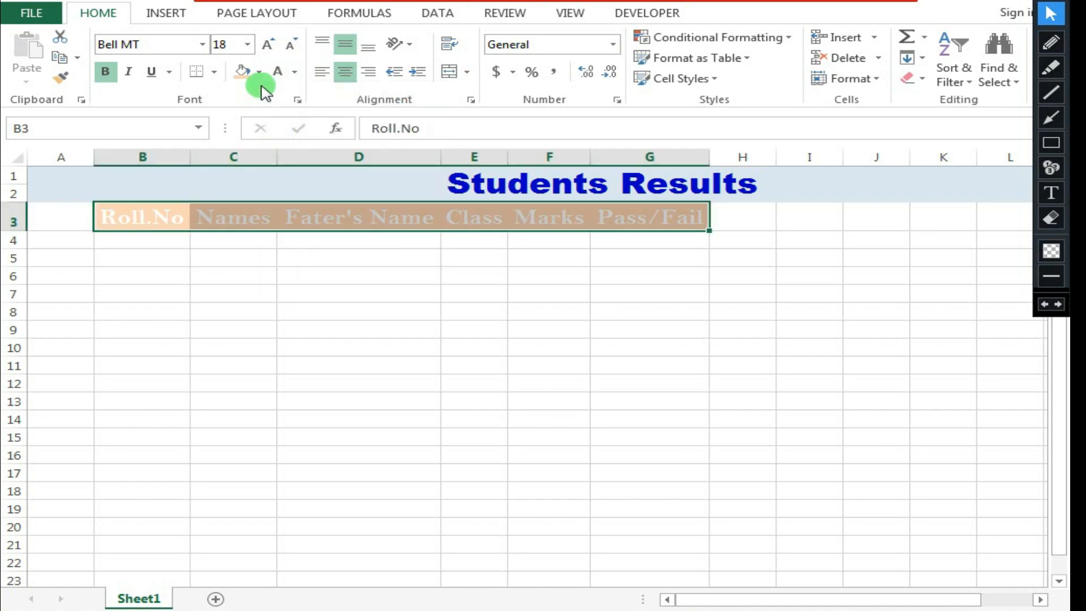
left_click(258, 72)
left_click(295, 151)
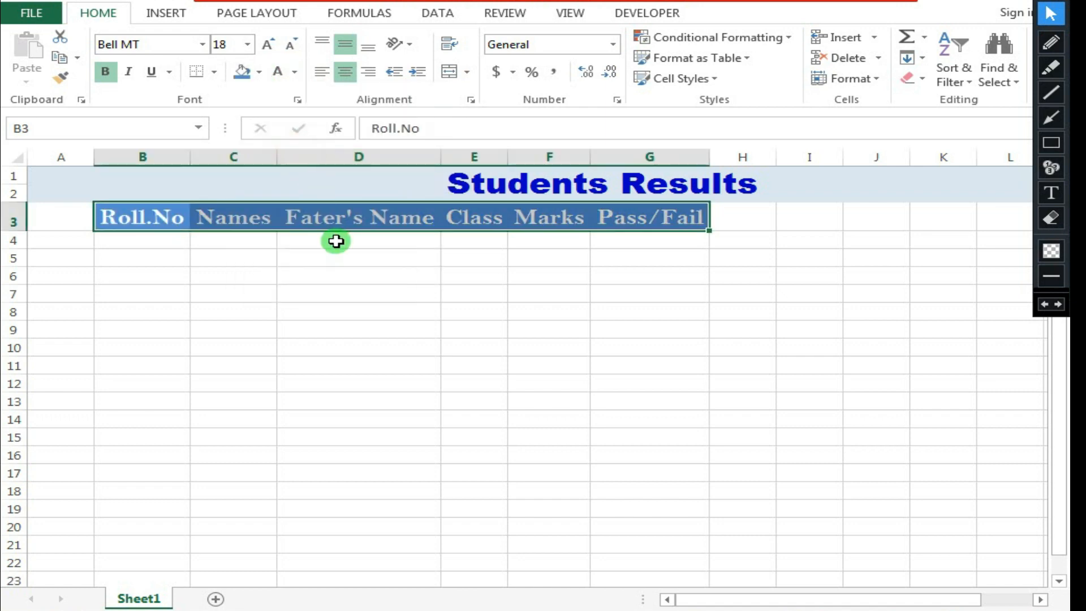
left_click(335, 238)
left_click(203, 219)
- Reapply the white font color and the same medium blue fill to the Roll.No heading in B3
left_click(158, 215)
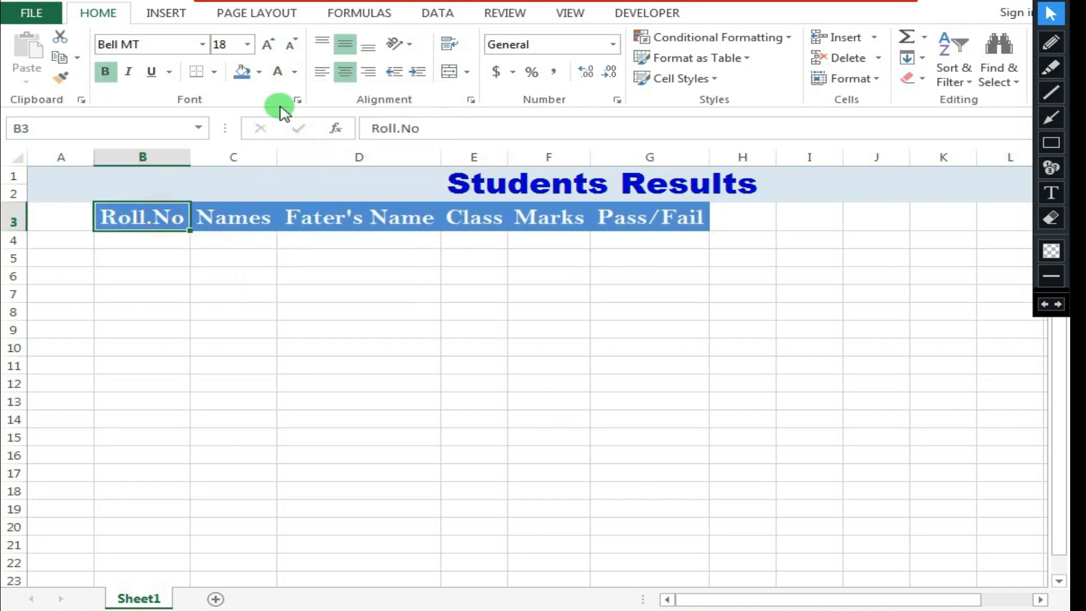
left_click(295, 72)
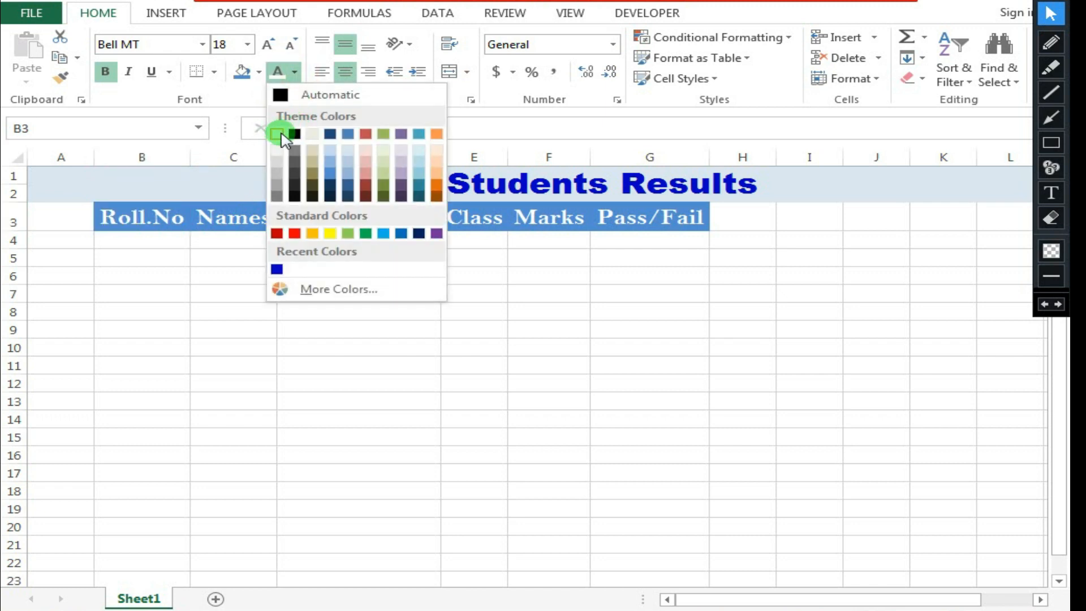
left_click(276, 134)
left_click(259, 72)
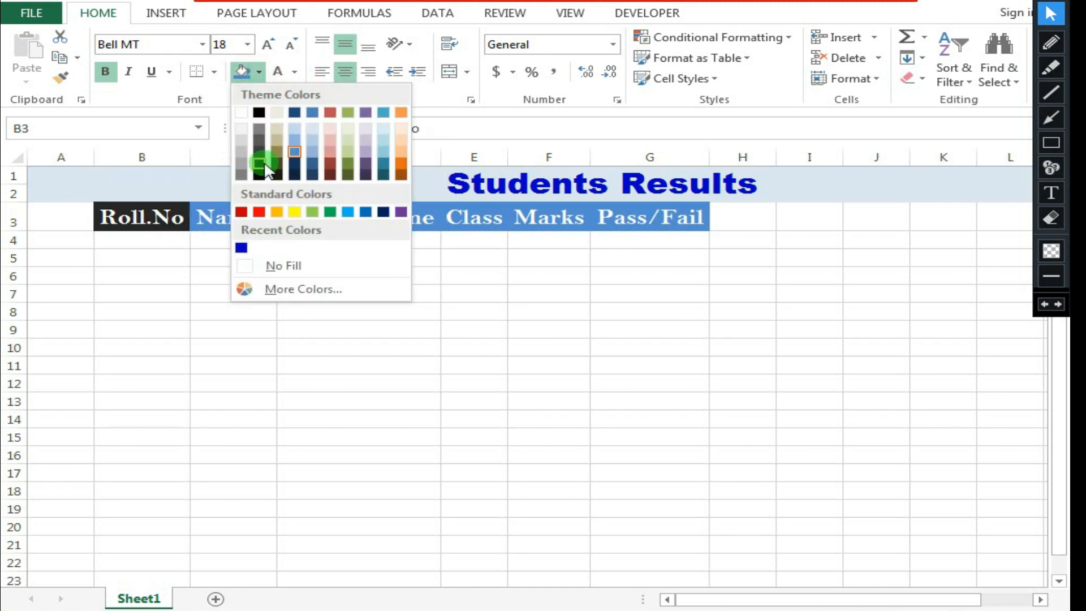
left_click(295, 153)
left_click(280, 244)
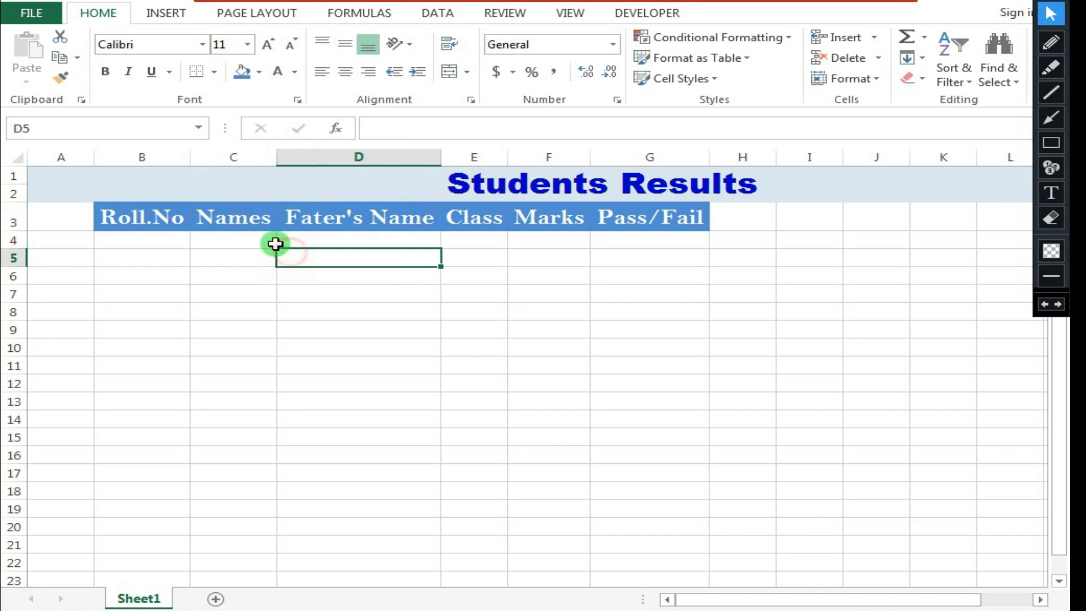
left_click(179, 236)
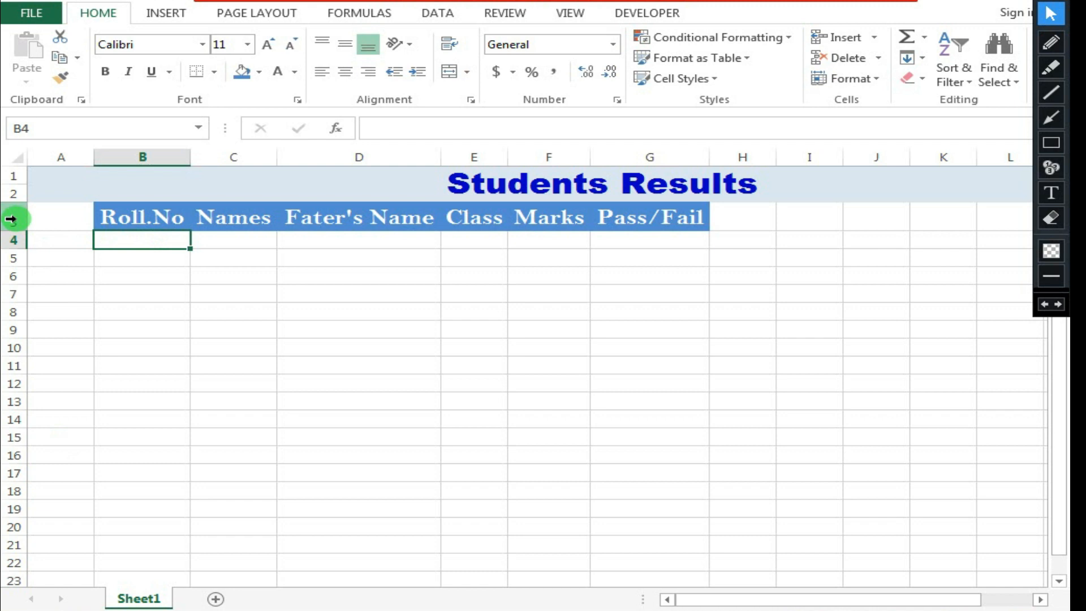
left_click(13, 180)
left_click_drag(12, 180, 10, 208)
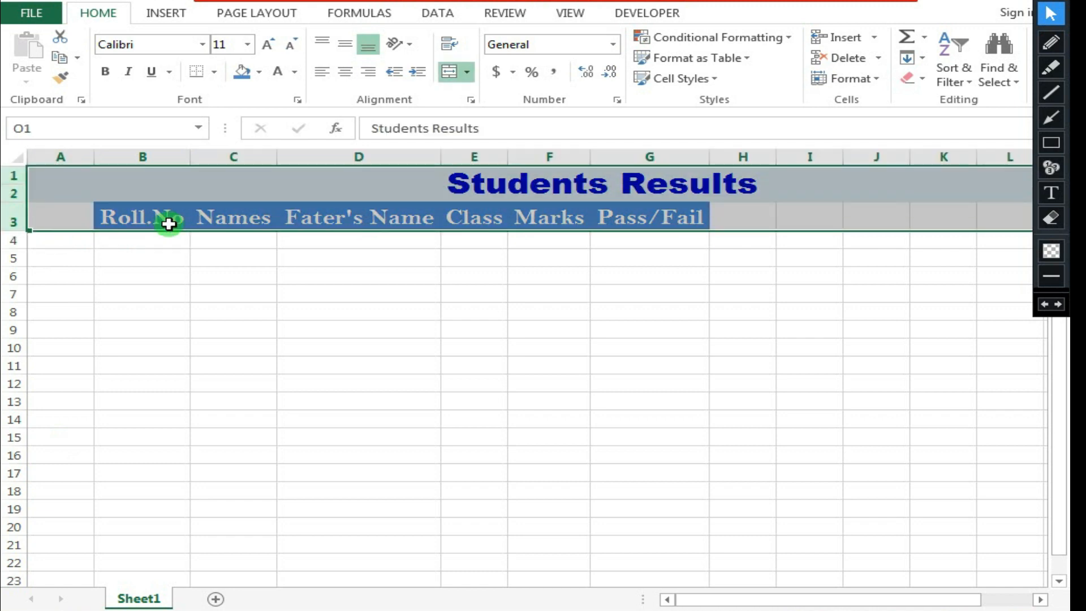
left_click(107, 236)
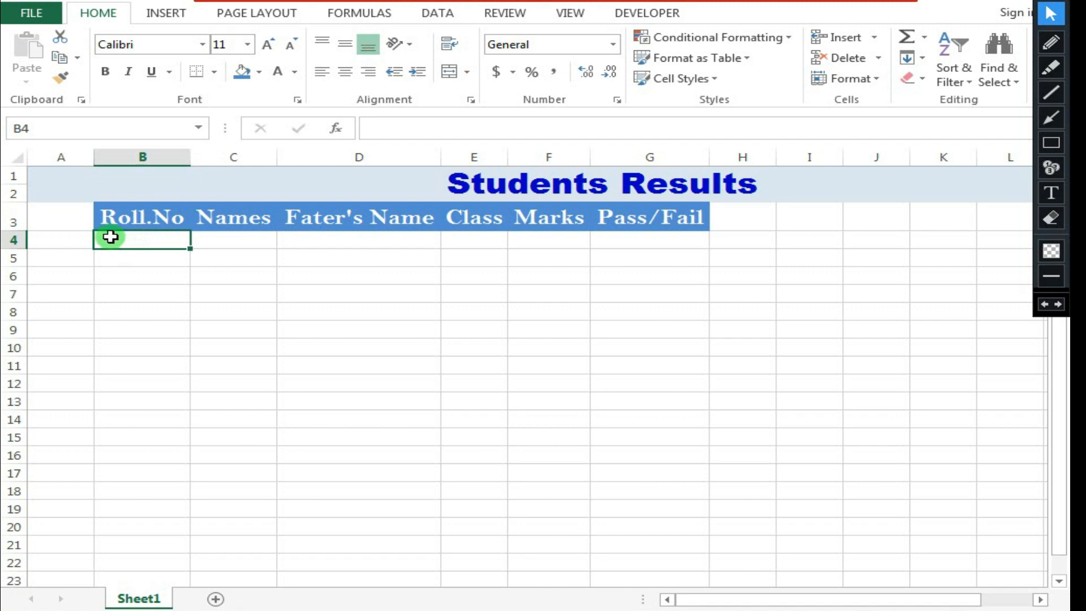
- Apply All Borders to the results table range B3:G23, including the heading row
left_click_drag(103, 216, 671, 577)
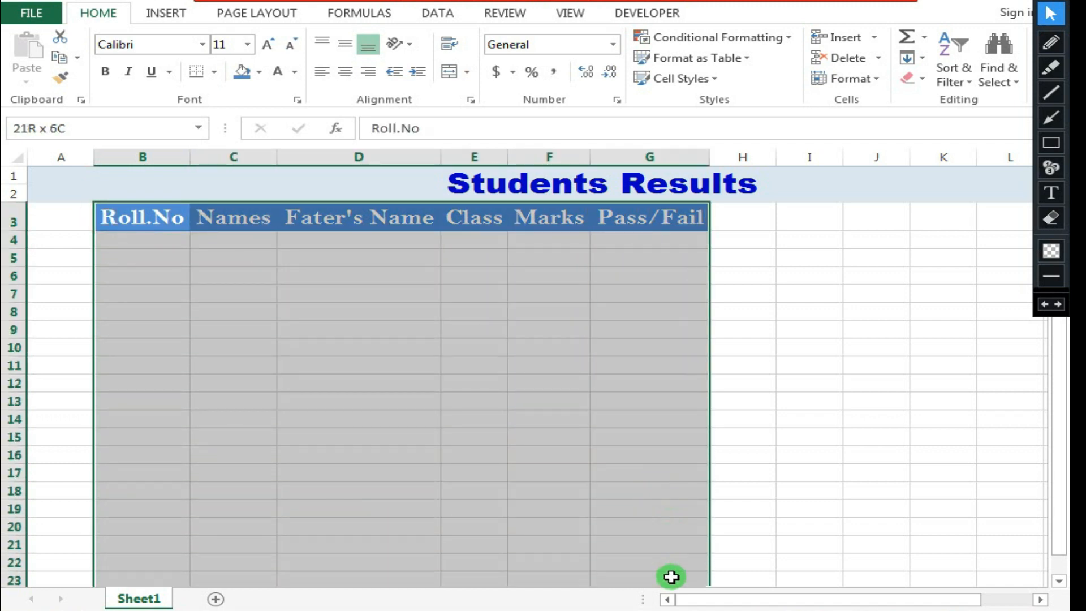
scroll(312, 356, "down", 1)
scroll(294, 317, "up", 1)
left_click(214, 71)
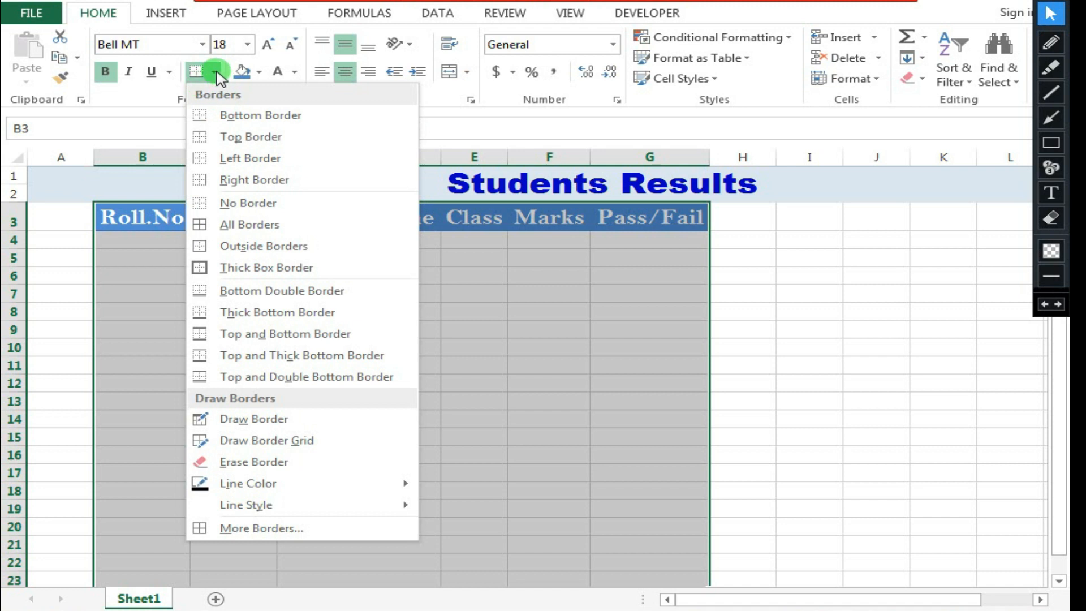
left_click(234, 225)
left_click(337, 308)
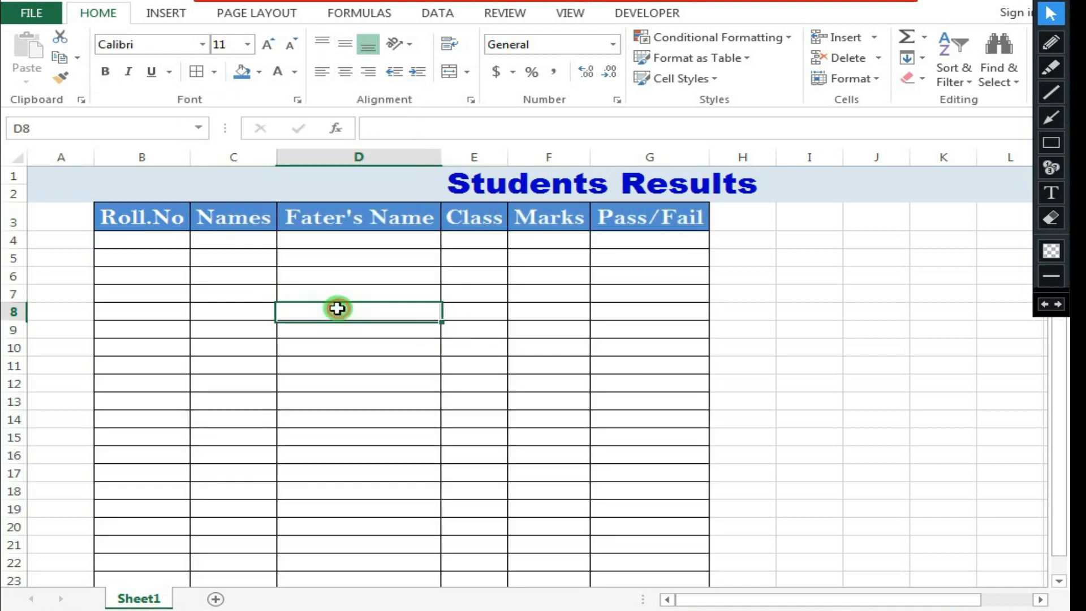
scroll(198, 262, "down", 1)
left_click(737, 512)
left_click(303, 366)
scroll(302, 362, "up", 1)
left_click(150, 241)
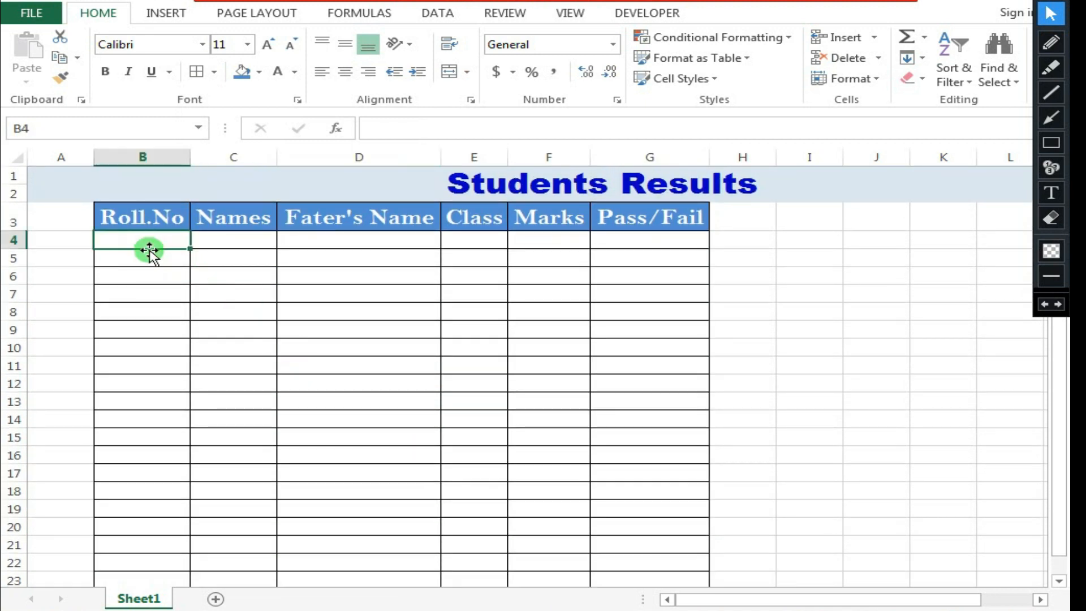
- Shorten the Roll.No heading in B3 to "No"
left_click(189, 217)
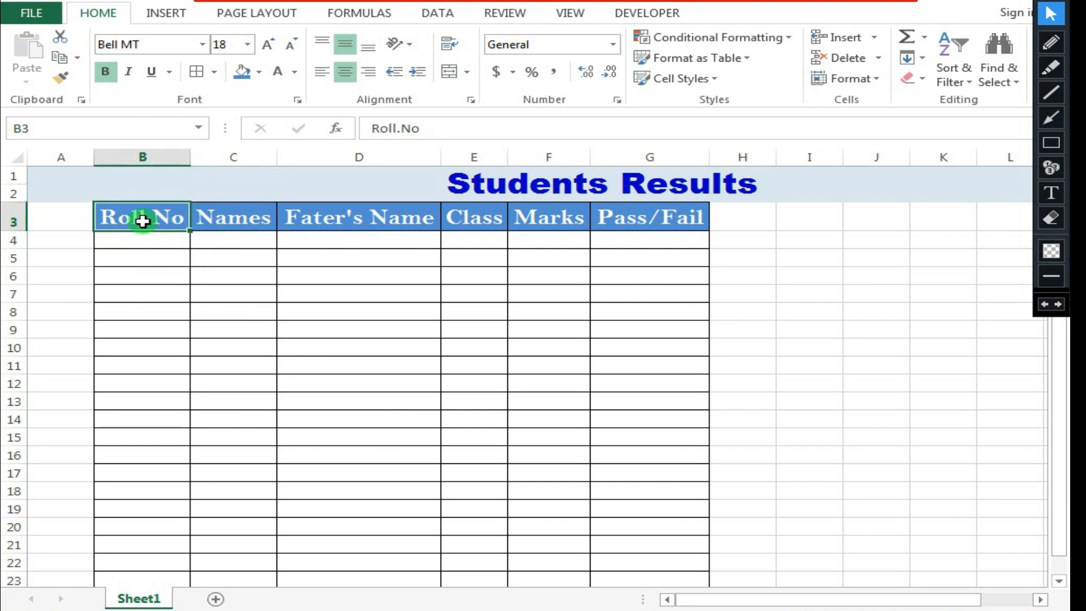
double_click(148, 221)
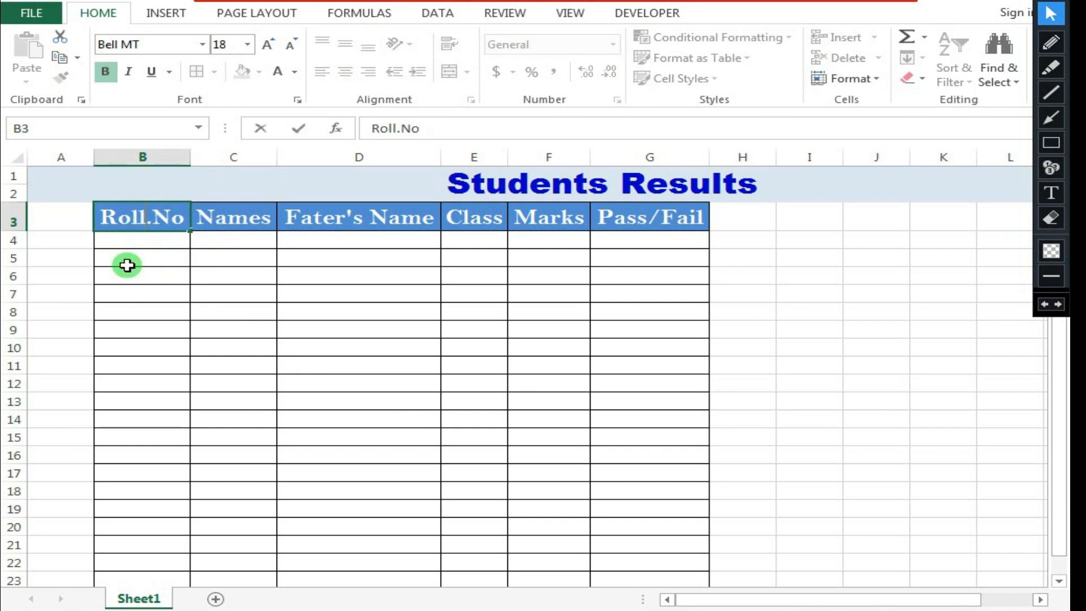
left_click_drag(153, 223, 106, 226)
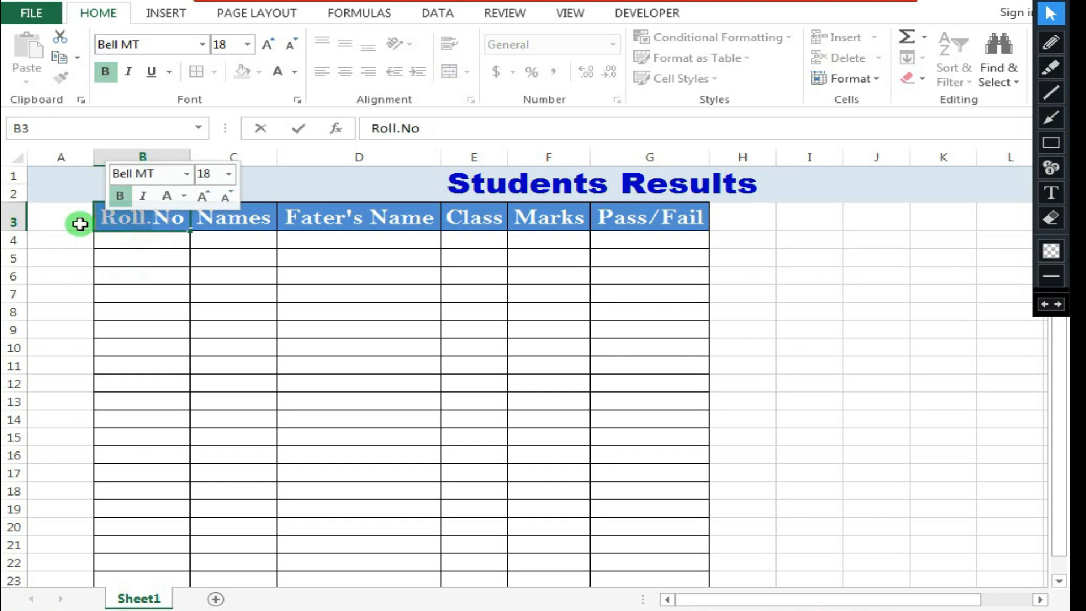
key("BackSpace")
left_click(134, 246)
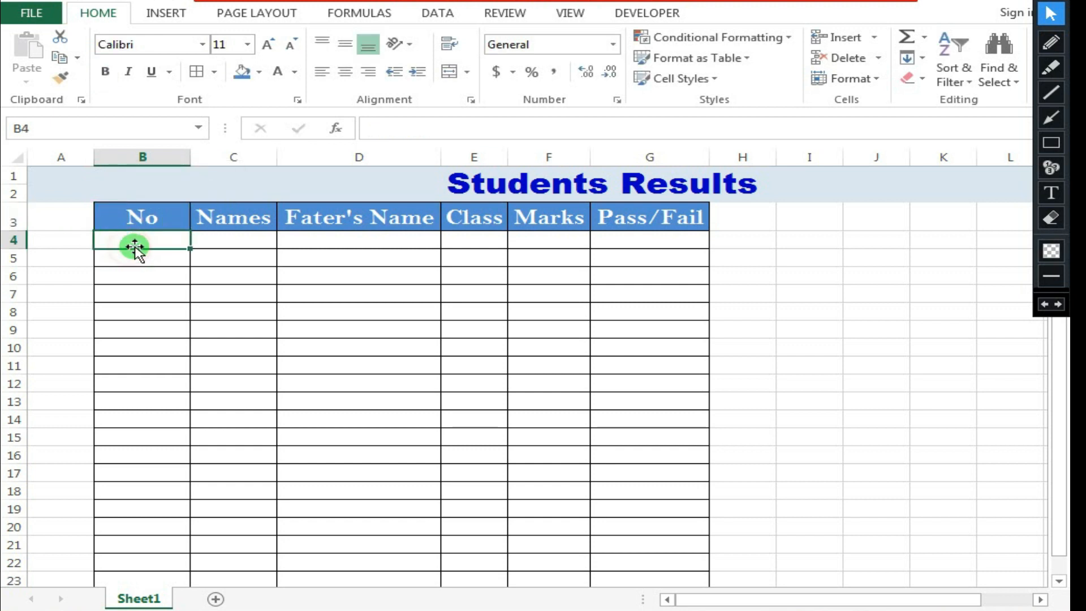
- Narrow column B to fit the shortened No heading
left_click(181, 213)
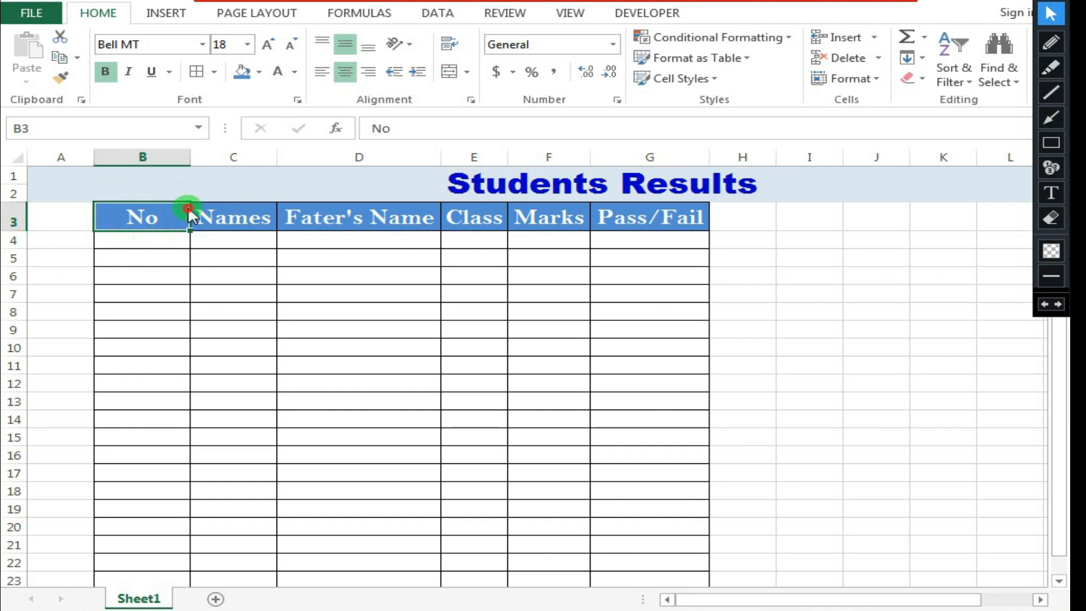
left_click_drag(191, 157, 140, 156)
left_click(169, 259)
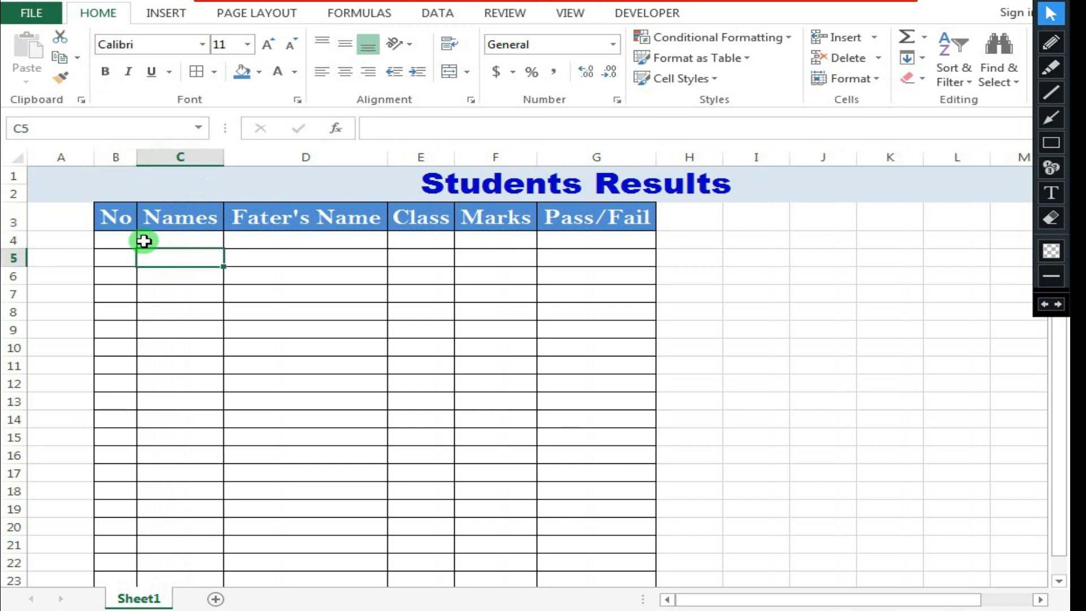
- Enter 1 and 2 in B4:B5 and extend the number series down to 20 in B23
left_click(126, 238)
left_click(130, 253)
left_click(125, 243)
scroll(161, 280, "down", 2)
scroll(150, 277, "up", 2)
type("1")
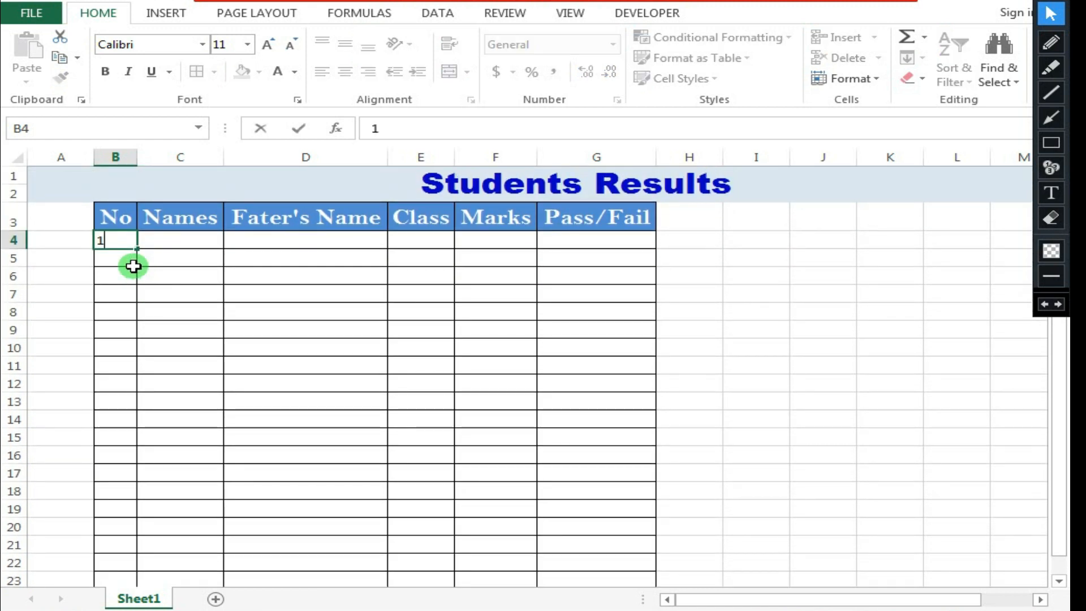
key("Return")
type("2")
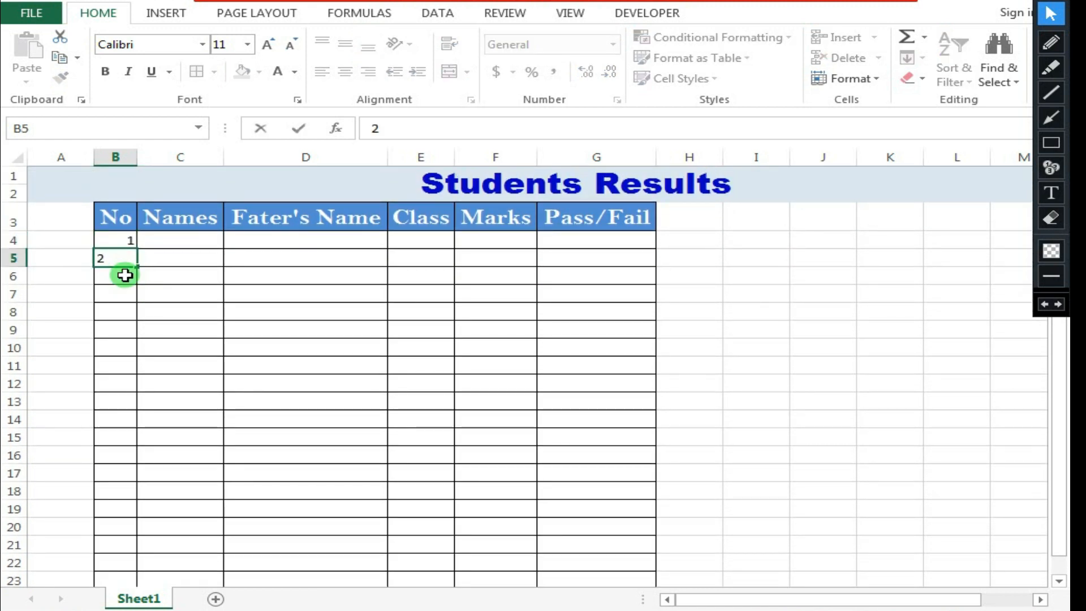
key("Return")
left_click_drag(121, 240, 111, 550)
left_click(165, 501)
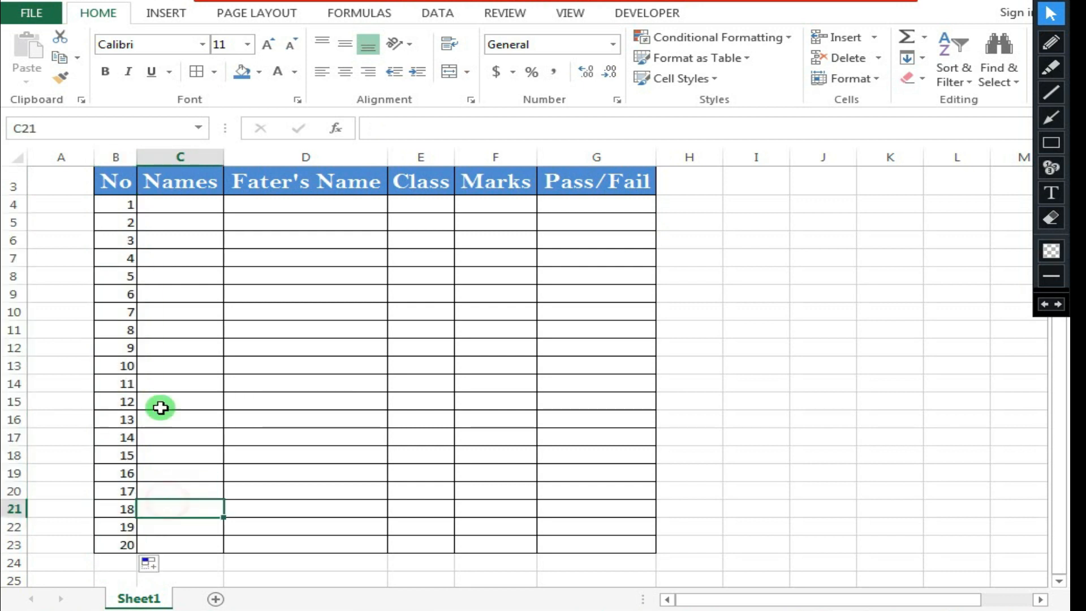
- Center the contents of the results table range B3:G23 horizontally
left_click_drag(117, 181, 594, 541)
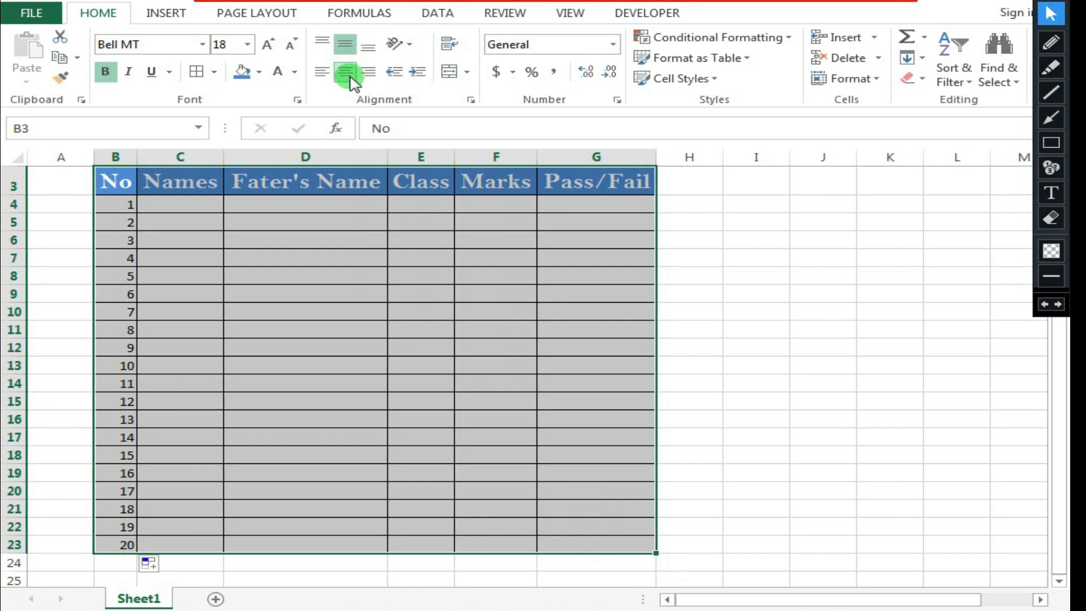
left_click(346, 72)
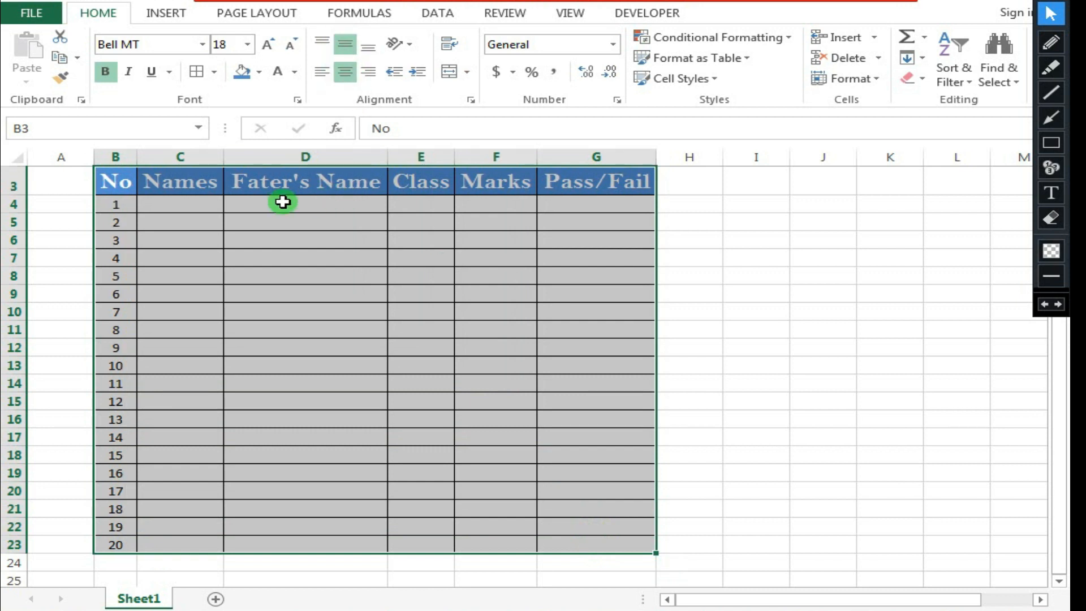
left_click(232, 222)
left_click(177, 207)
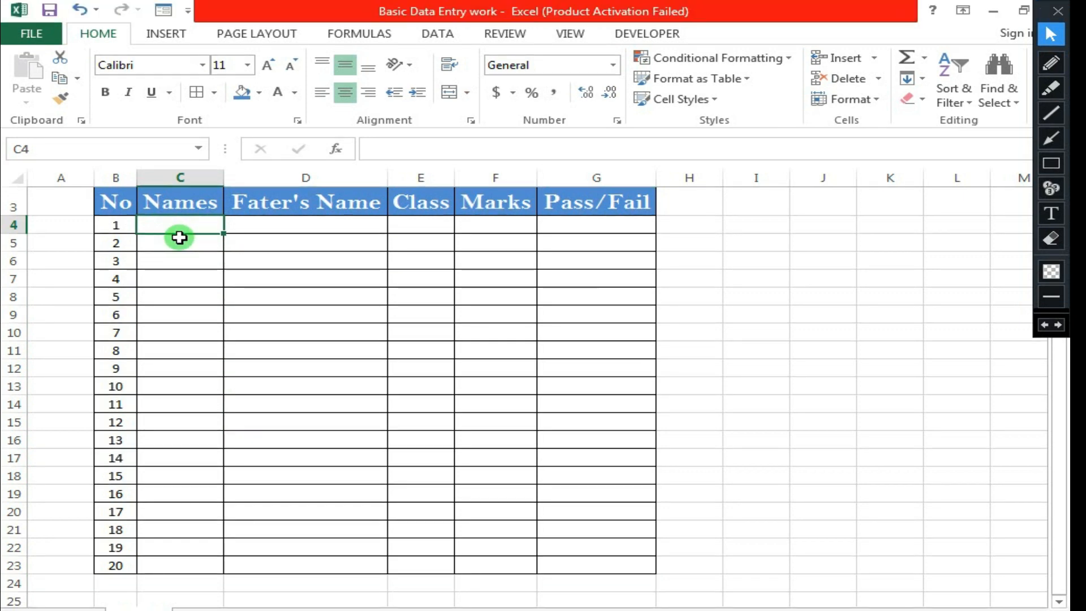
key("Down")
key("Down")
key("Down")
key("Down")
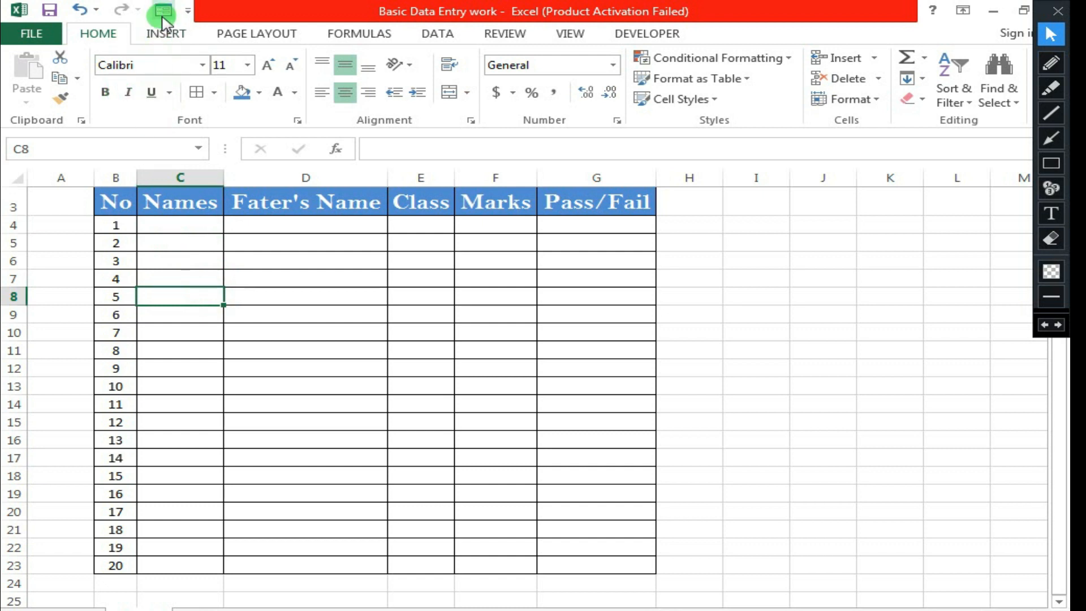
right_click(145, 113)
left_click(114, 114)
- Open the Quick Access Toolbar customization options and list All Commands
left_click(32, 33)
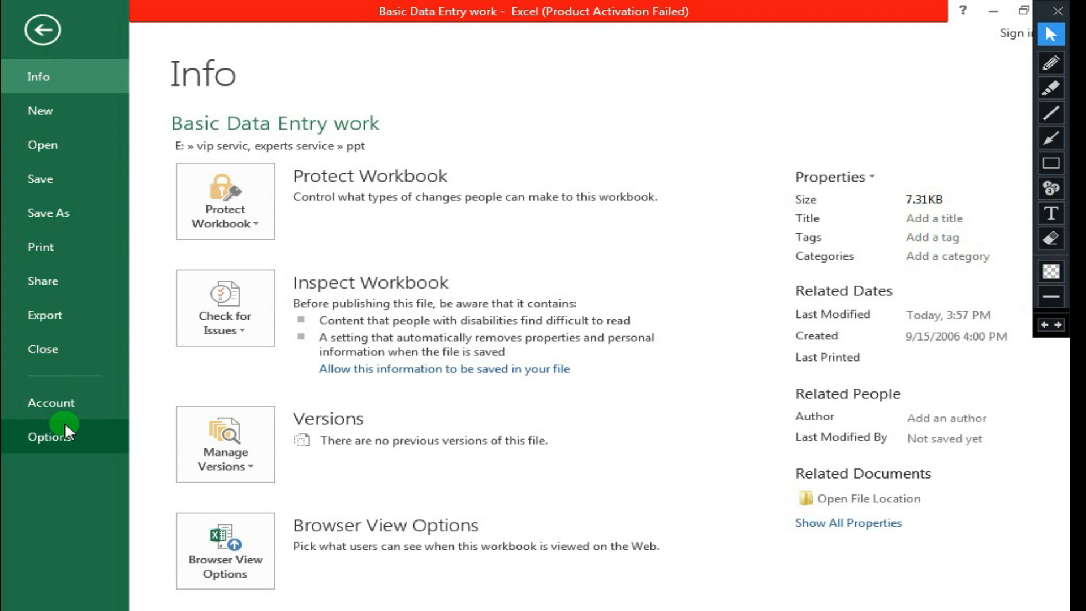
left_click(42, 439)
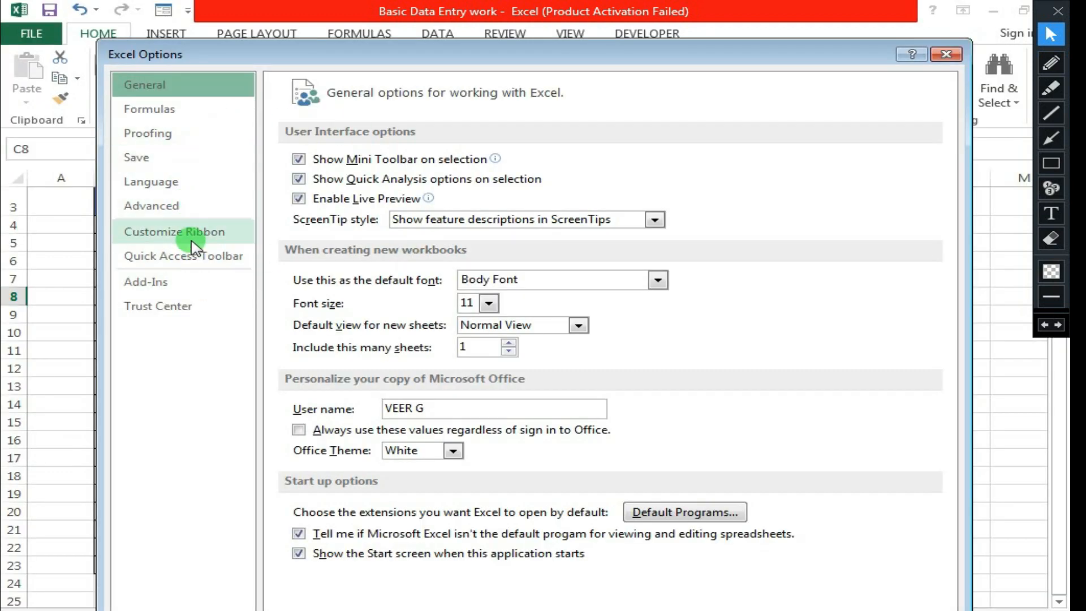
left_click(209, 259)
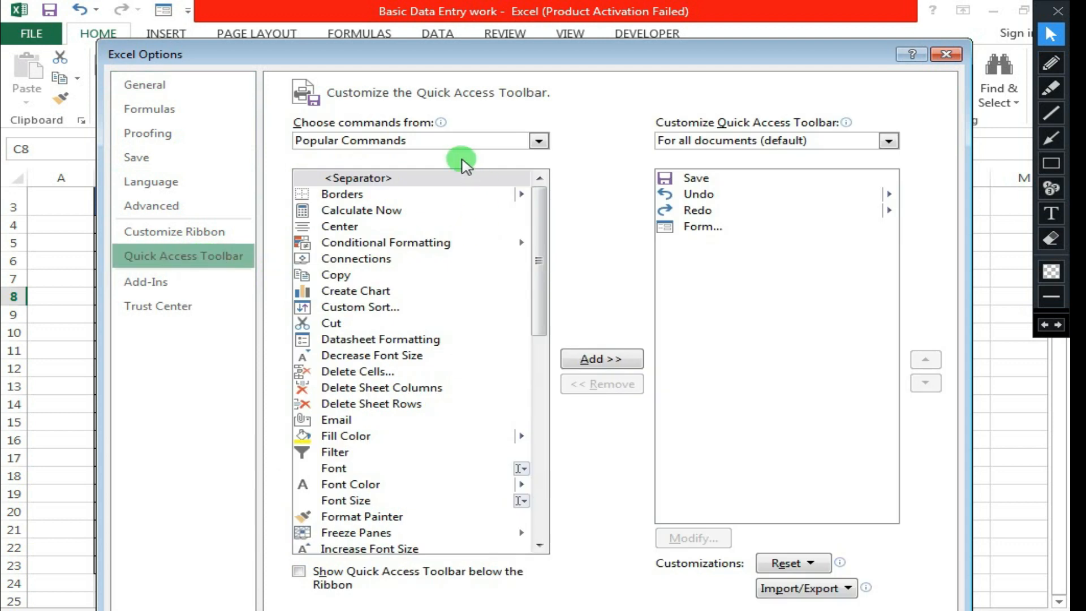
left_click(535, 140)
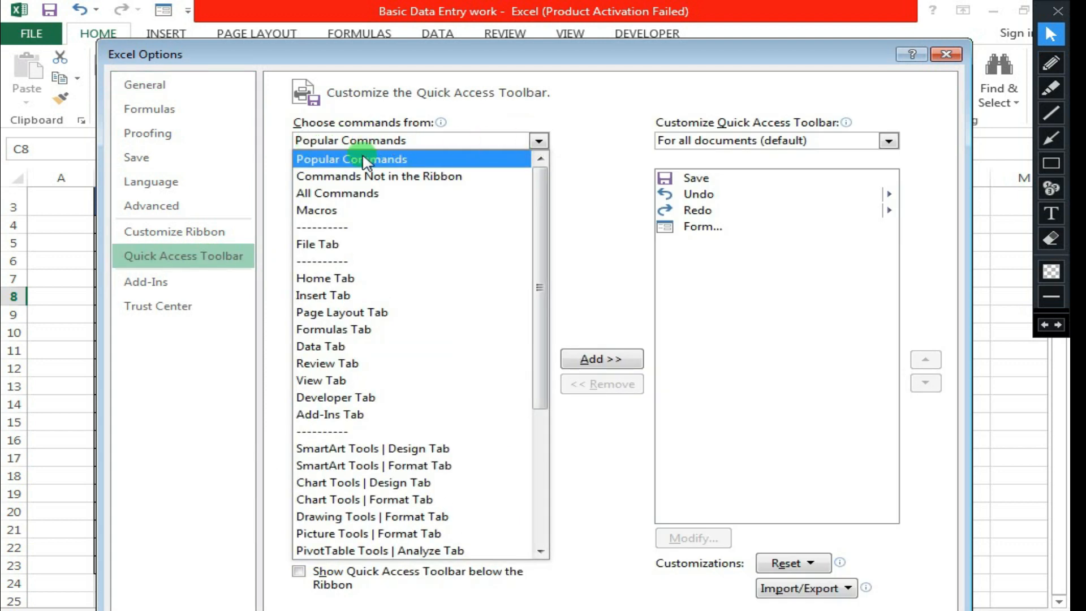
left_click(363, 158)
left_click(539, 140)
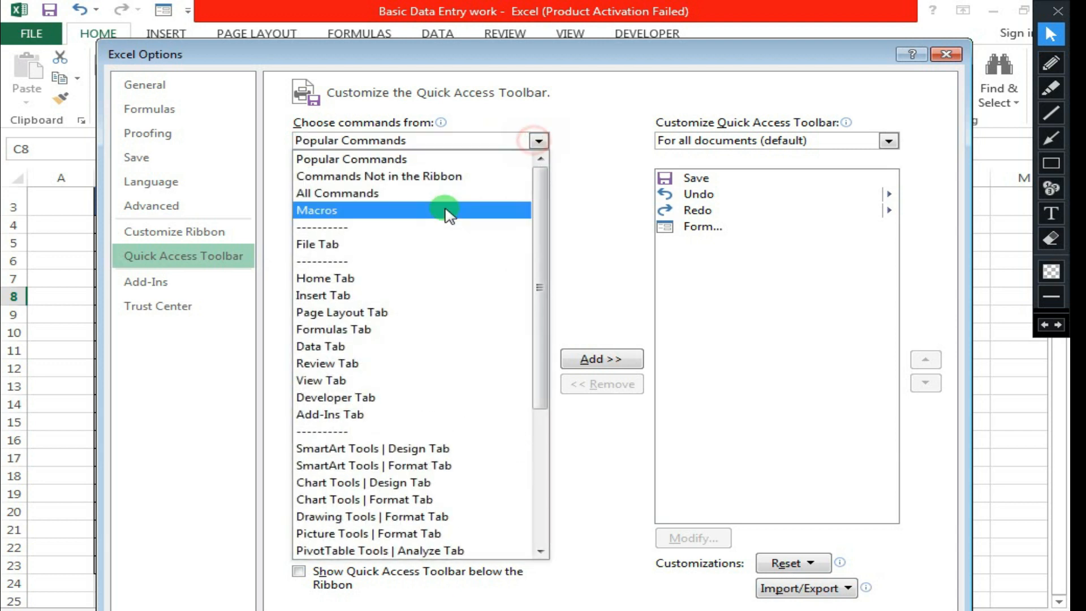
left_click(345, 195)
left_click(542, 200)
left_click_drag(542, 200, 540, 308)
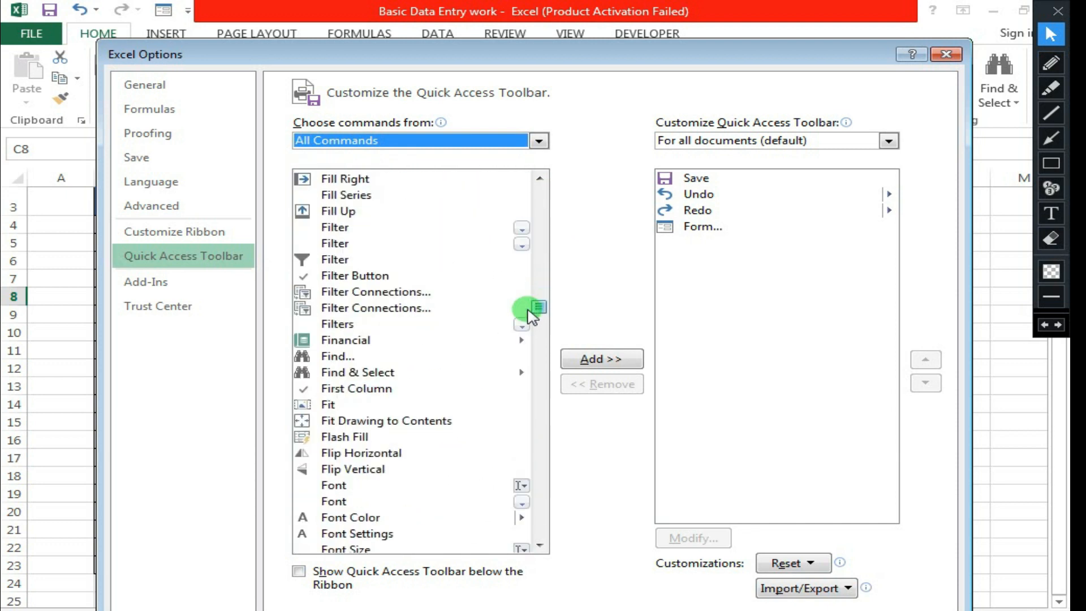
- Try to add the Form command to the Quick Access Toolbar, then close the options
left_click(352, 244)
scroll(358, 339, "down", 3)
left_click(362, 454)
scroll(390, 447, "down", 1)
left_click(576, 360)
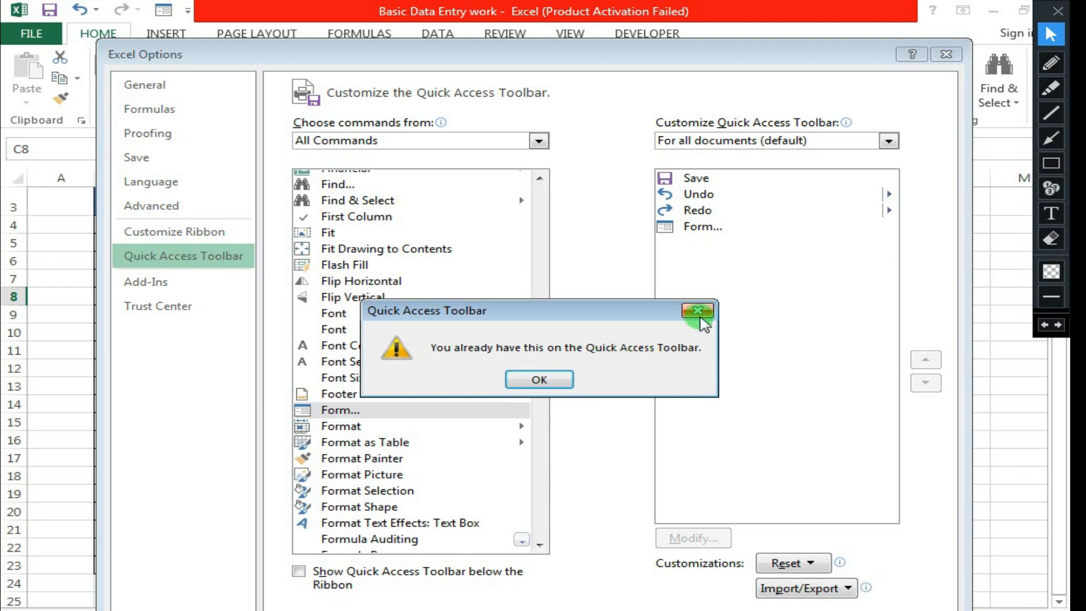
left_click(699, 311)
left_click(689, 229)
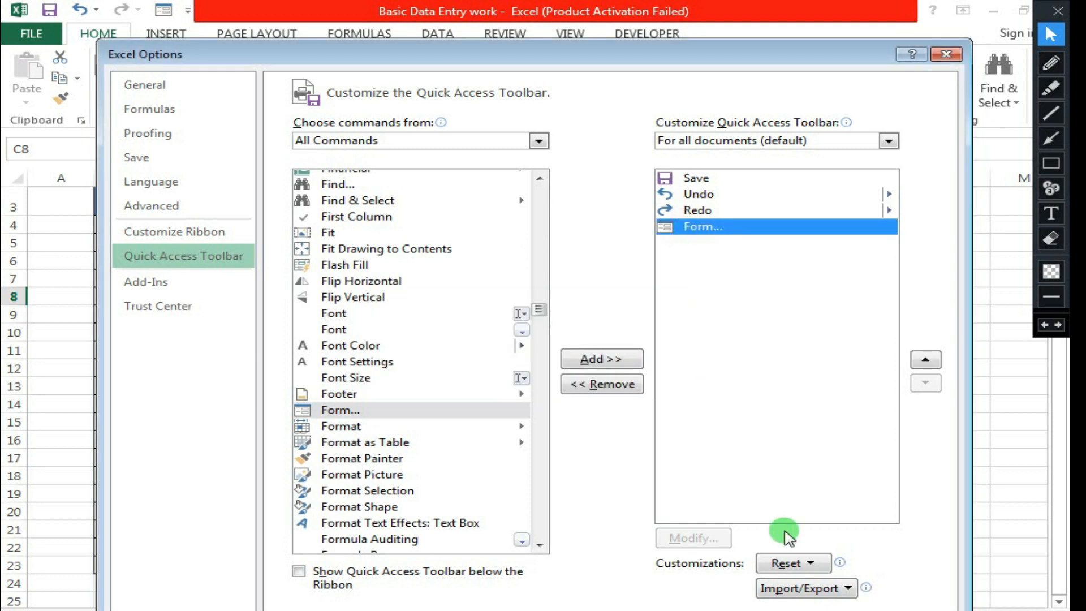
left_click(839, 608)
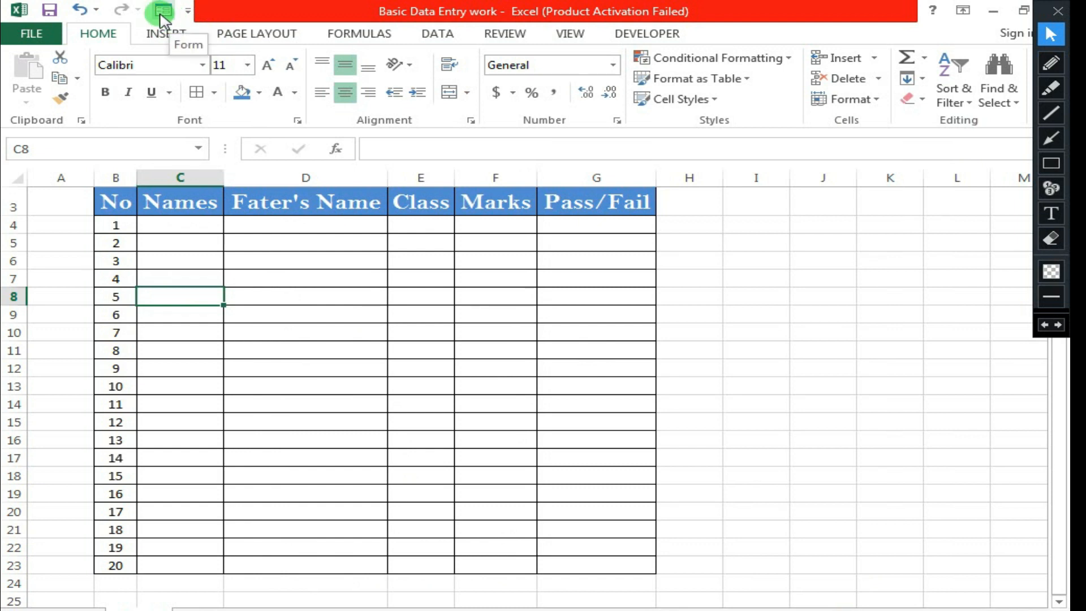
- Open the data entry form for the range C3:G23 and move it away from the first table columns
left_click(160, 222)
left_click_drag(113, 201, 497, 350)
left_click(182, 221)
left_click_drag(182, 217, 589, 562)
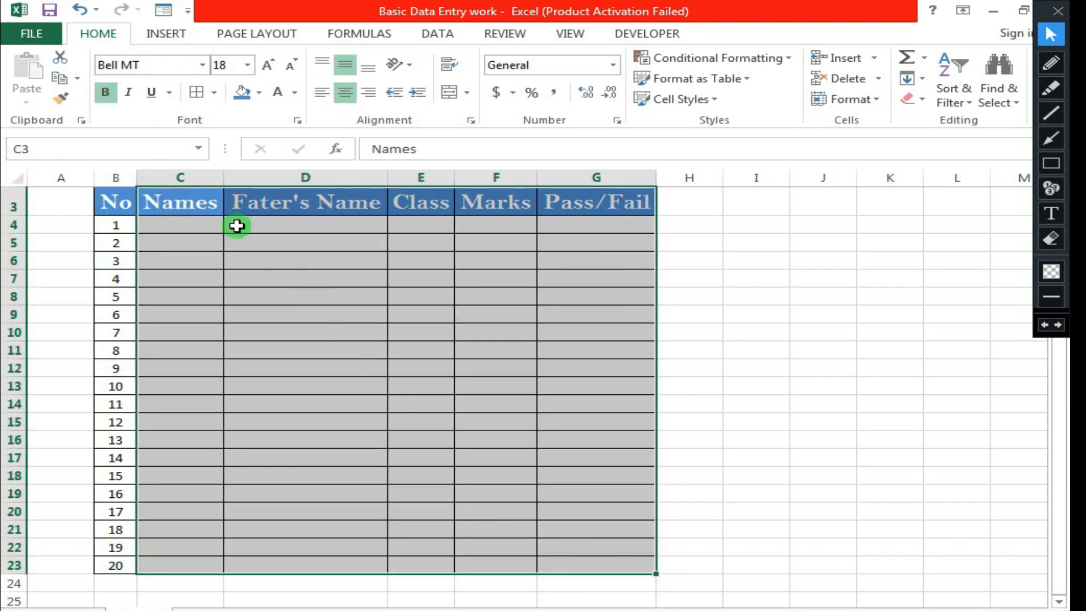
left_click(162, 10)
left_click(448, 405)
left_click(383, 234)
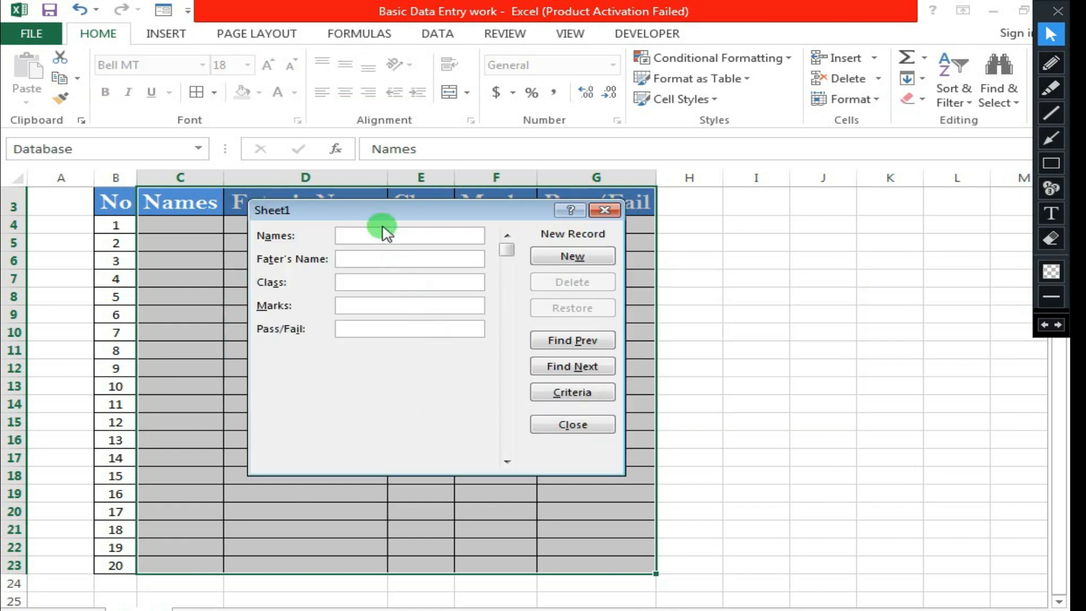
left_click_drag(384, 222, 645, 101)
- Add the first student record through the form with the student's and father's names, class 8, marks 90 and PASS
left_click(636, 127)
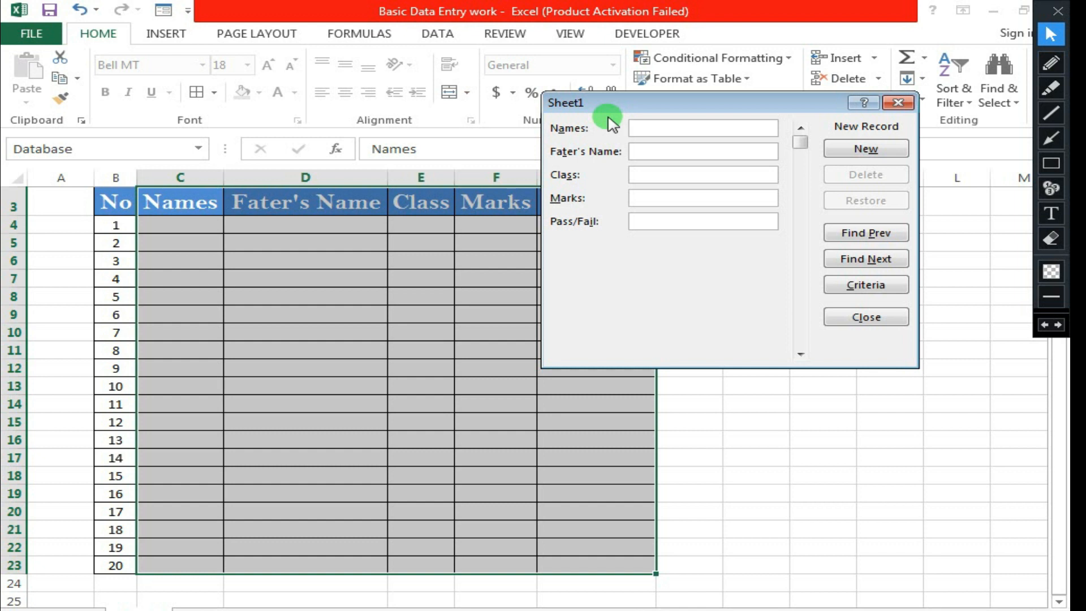
type("ALI")
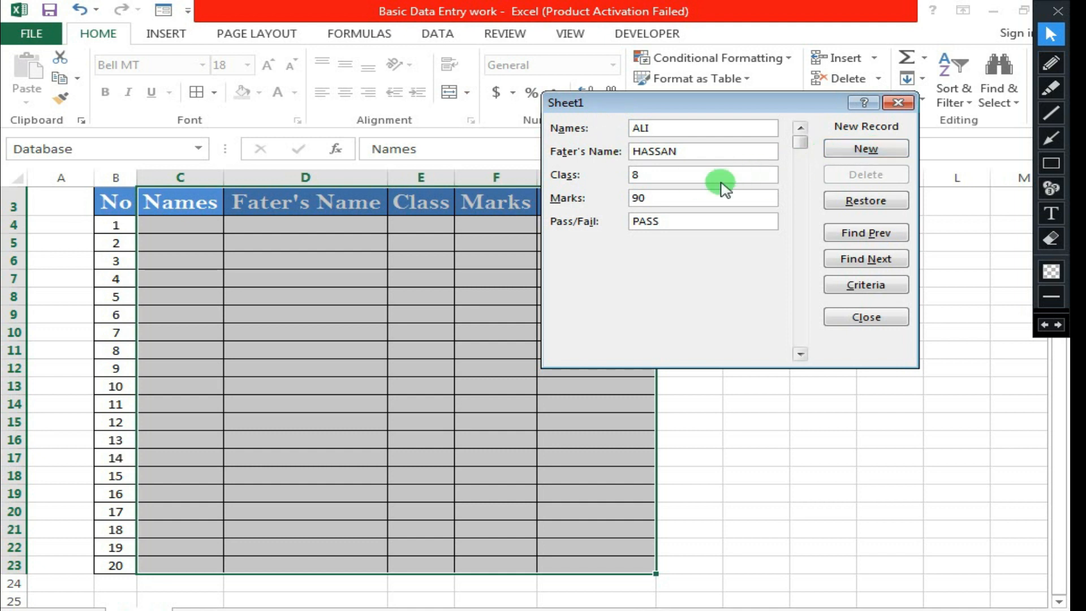
left_click(865, 149)
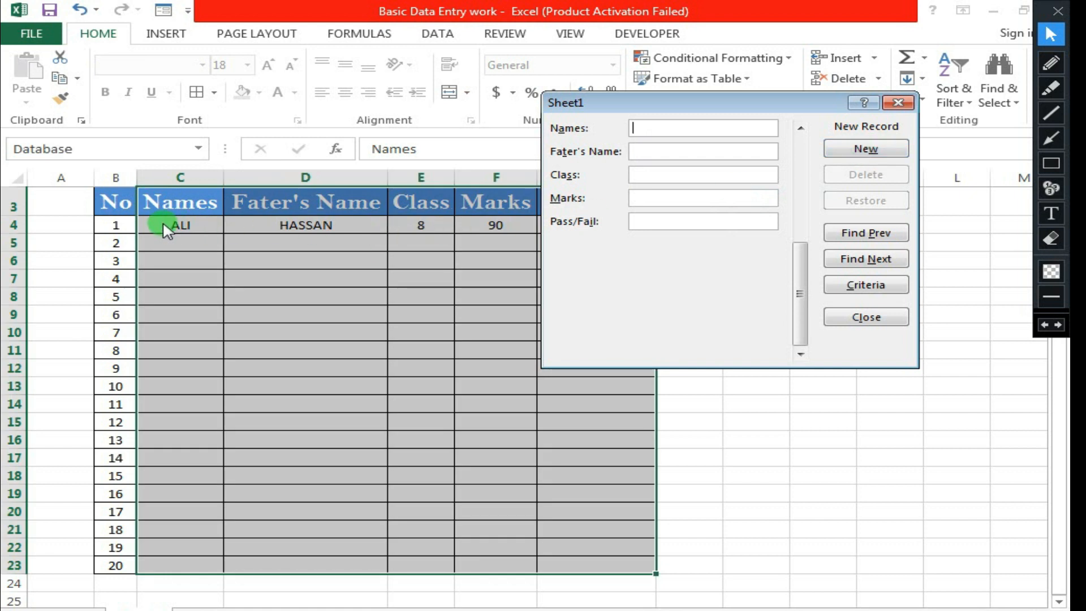
- Move the form clear of the table and add a second record with the student's and father's names, class 8, marks 80 and PASS
left_click_drag(656, 106, 729, 133)
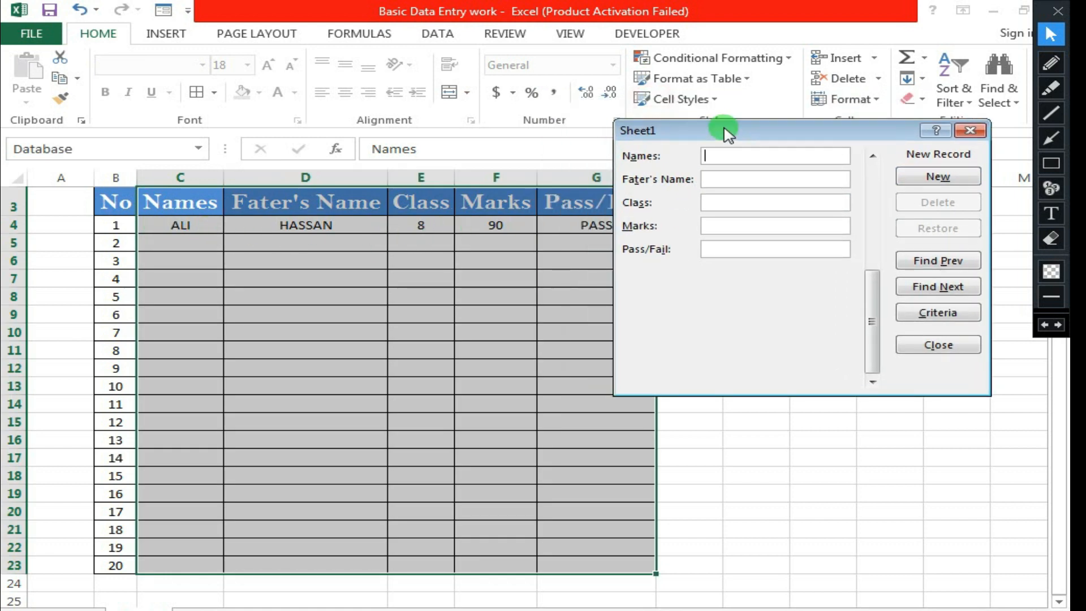
left_click(727, 156)
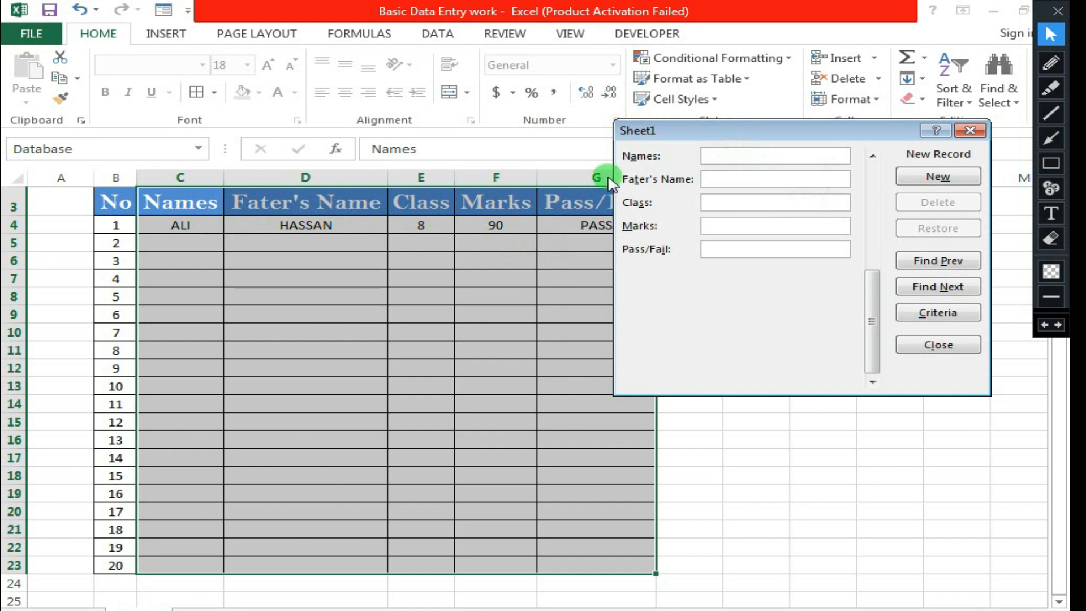
type("HASS")
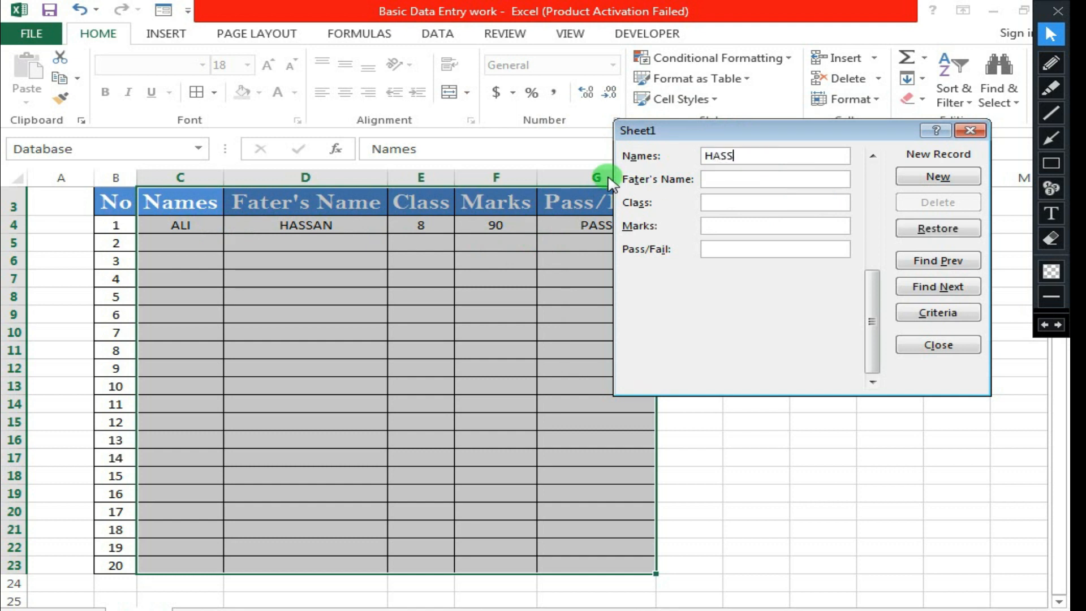
type("I")
key("Tab")
type("8")
key("Tab")
type("80")
key("Tab")
type("PASS")
key("Return")
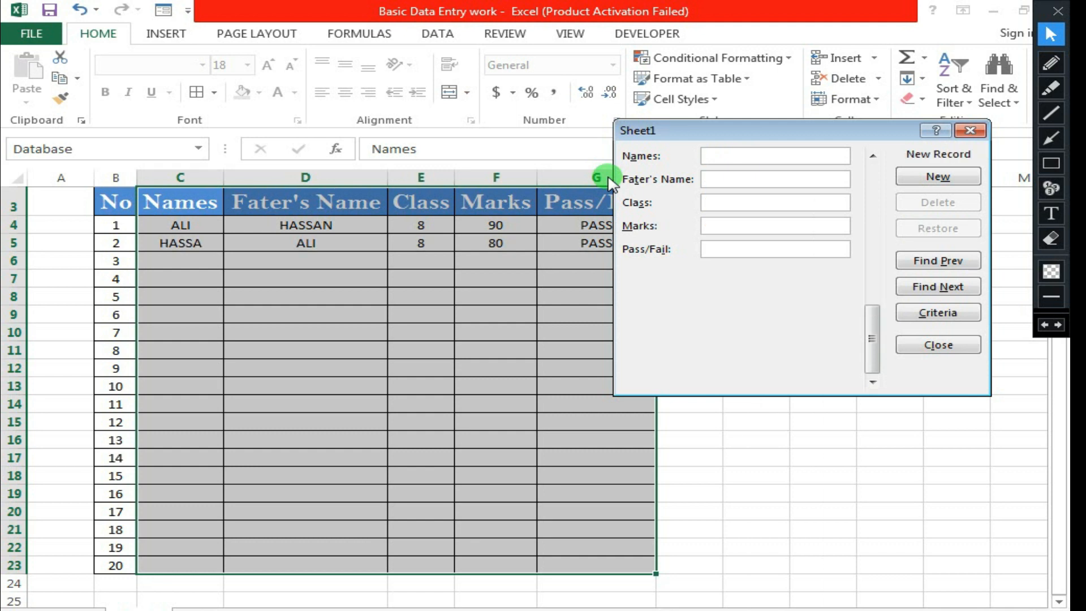
- Add a third record through the form with the student's and father's names, class 8, marks 90 and PASS
type("TIGR")
key("Tab")
type("SHROF")
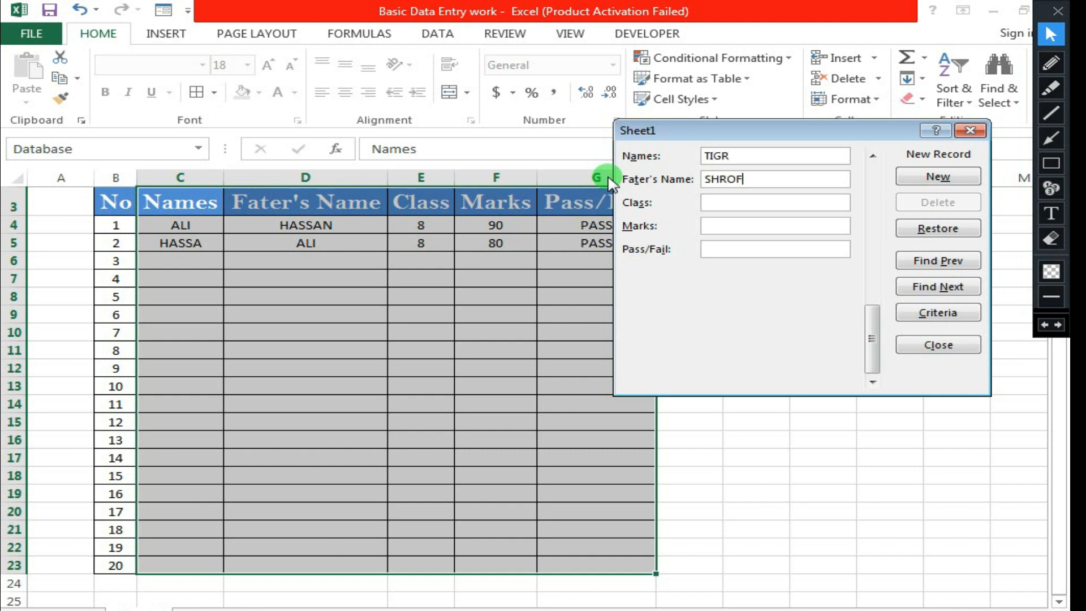
key("Tab")
type("8")
key("Tab")
type("90")
key("Tab")
type("PASS")
key("Return")
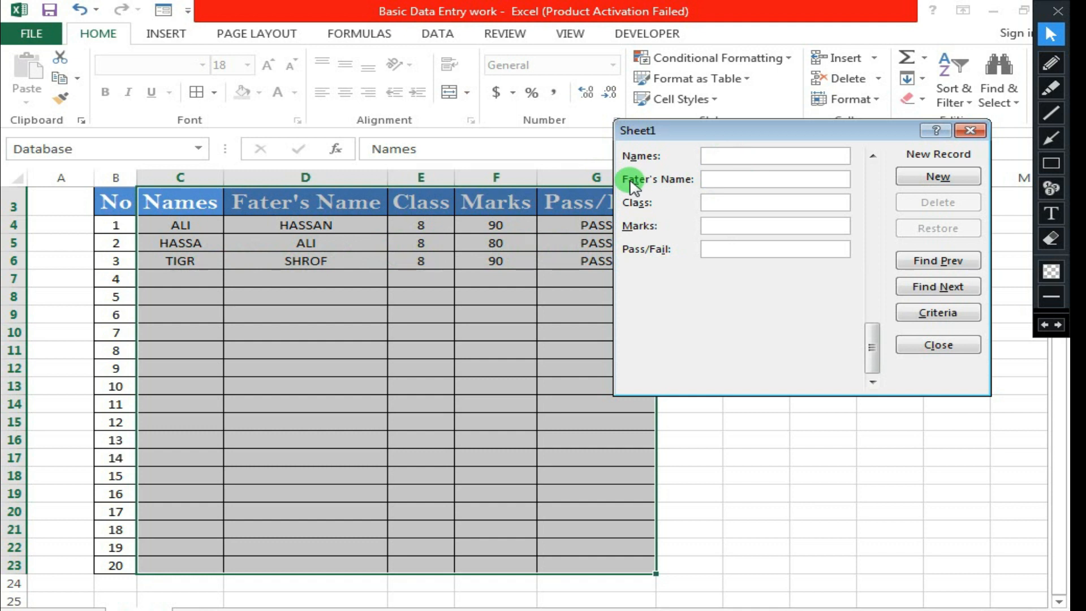
- Add a fourth record through the form with the student's and father's names, class 8, marks 24 and FAIL
type("ALIYA")
key("Tab")
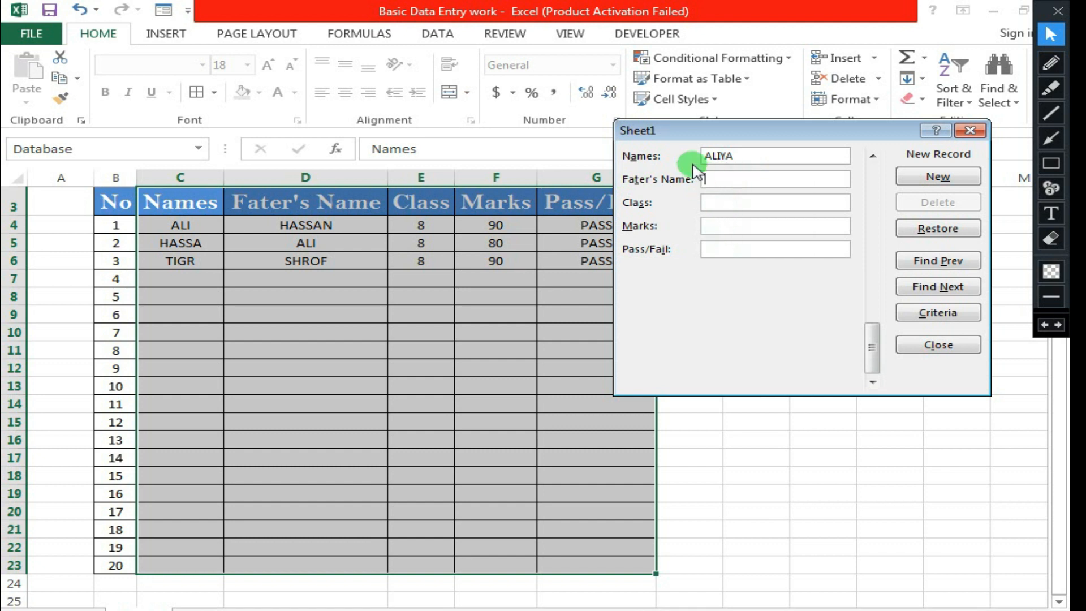
type("BUTT")
key("Tab")
type("8")
key("Tab")
type("24")
key("Tab")
type("FAIL")
key("Return")
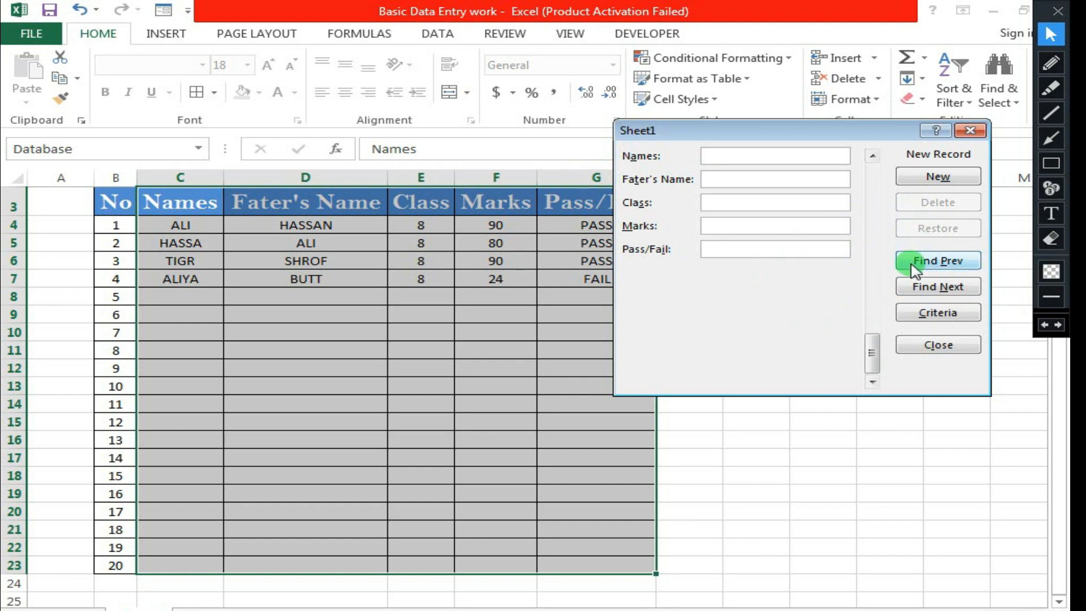
- Go back through the form's records to the second student and set the marks to 90
left_click(873, 156)
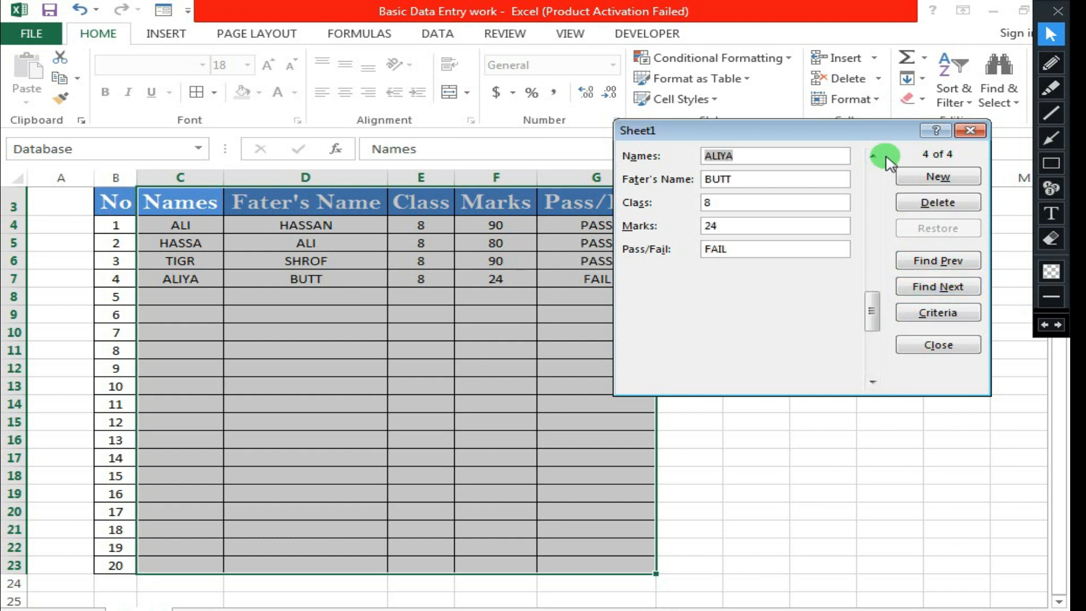
left_click(873, 157)
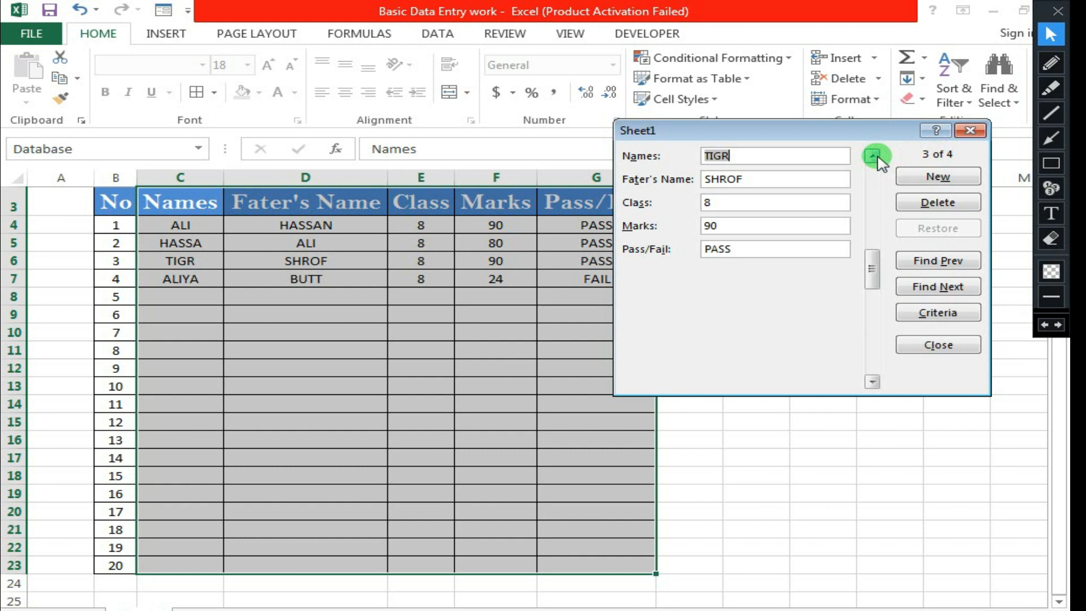
left_click(876, 158)
left_click(875, 158)
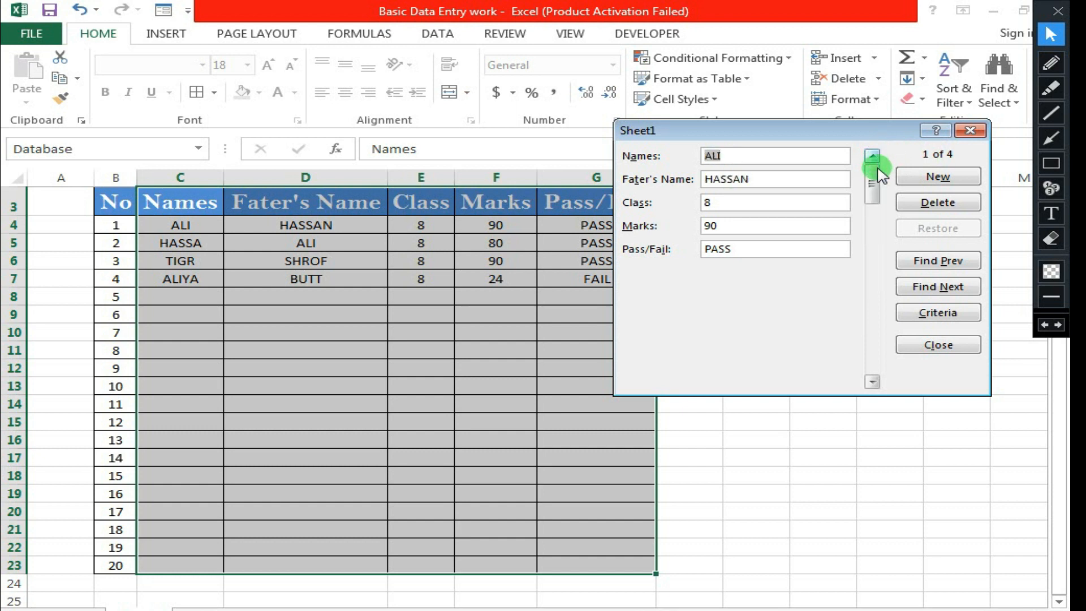
left_click(872, 380)
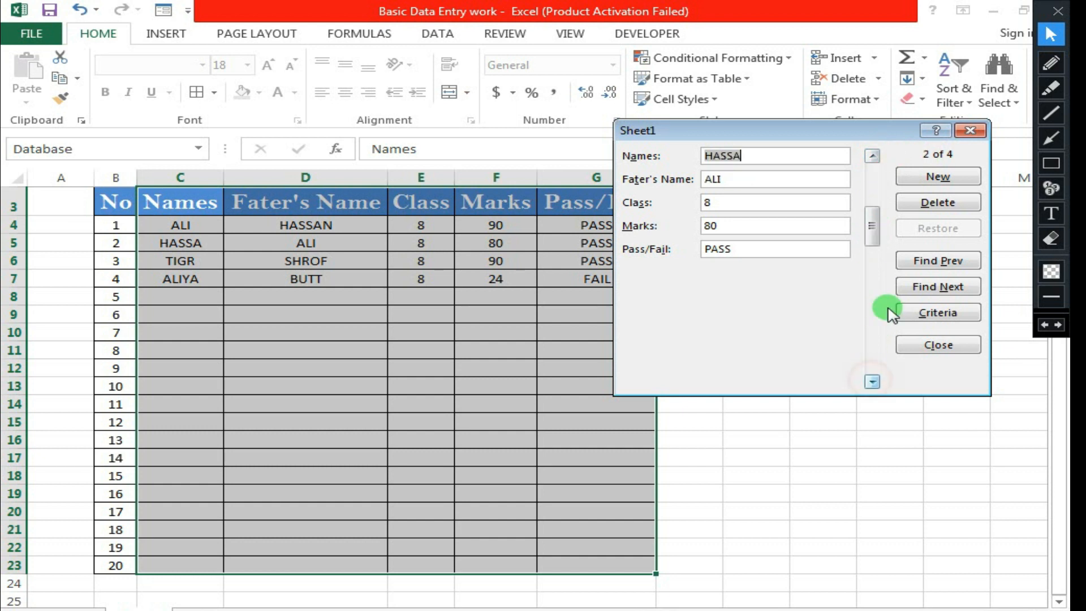
left_click(716, 204)
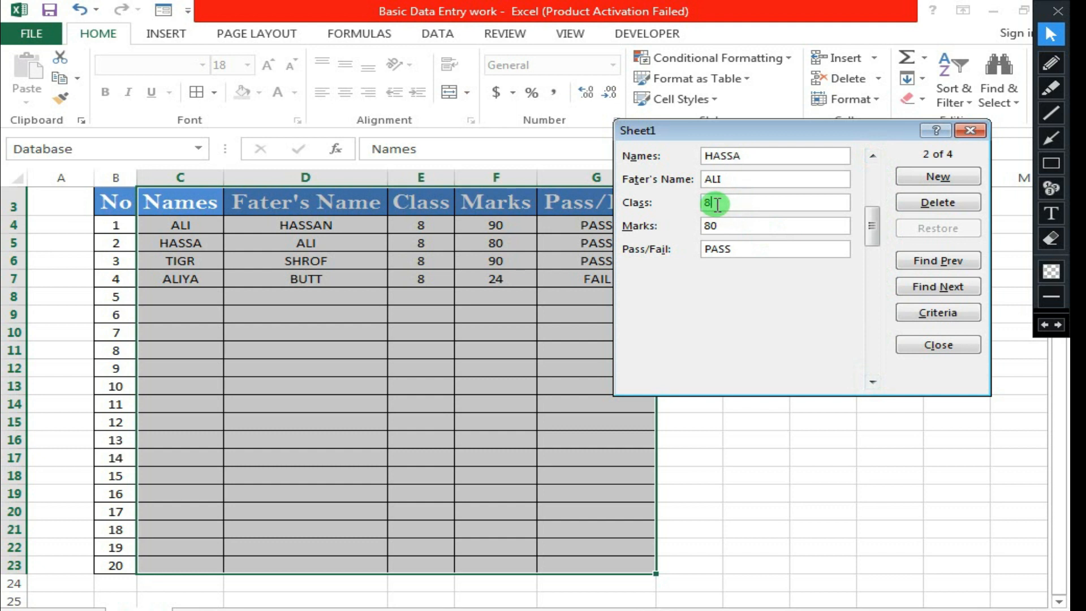
left_click(718, 224)
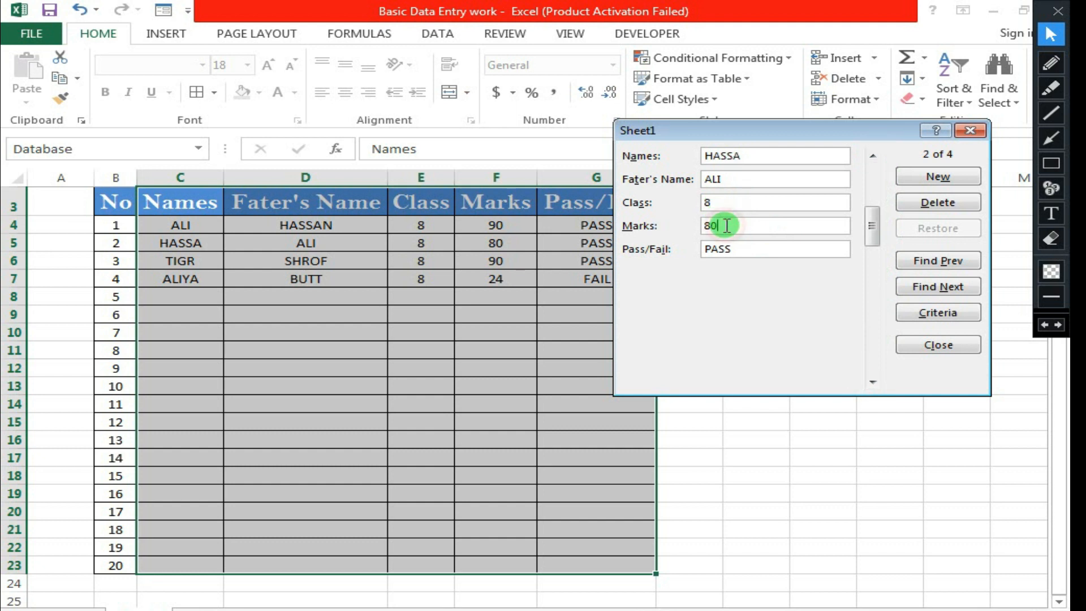
key("BackSpace")
key("BackSpace")
type("90")
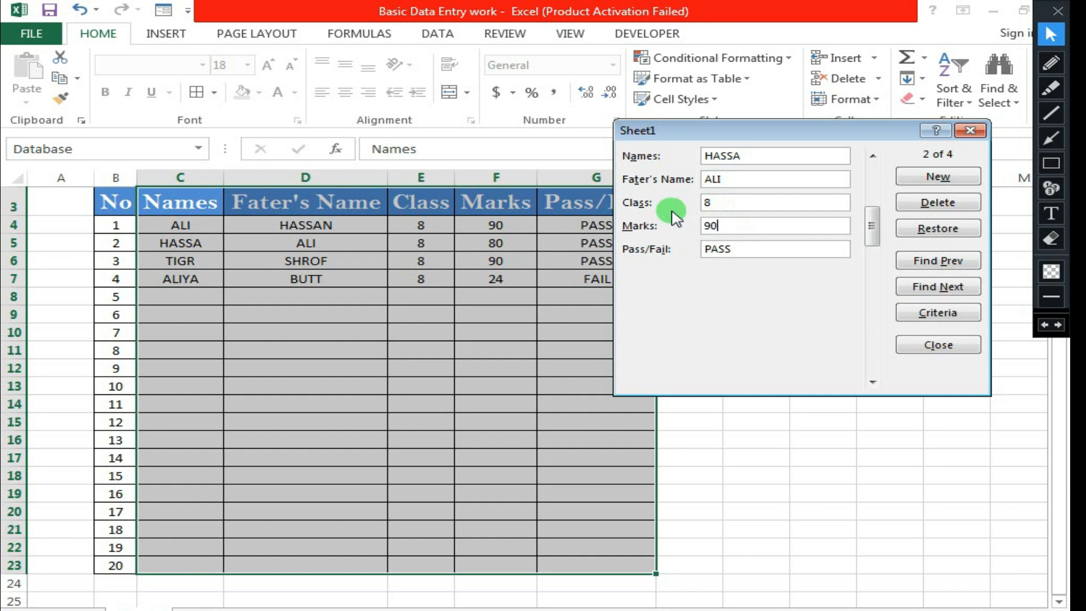
- Apply the edited record by switching the form to search criteria, move the form clear of the table and close it
left_click(938, 312)
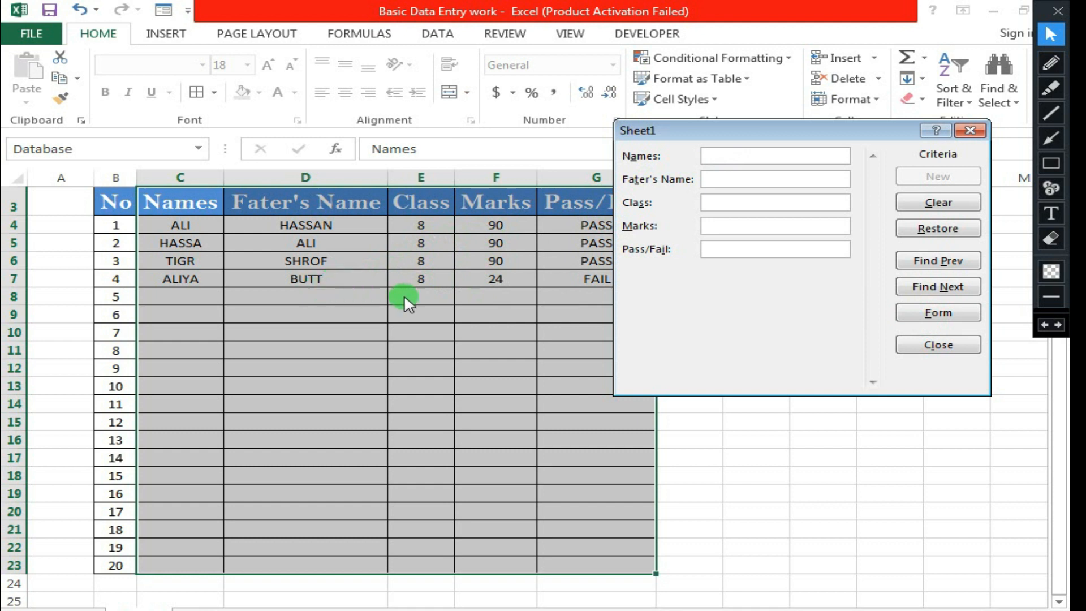
left_click_drag(691, 138, 738, 135)
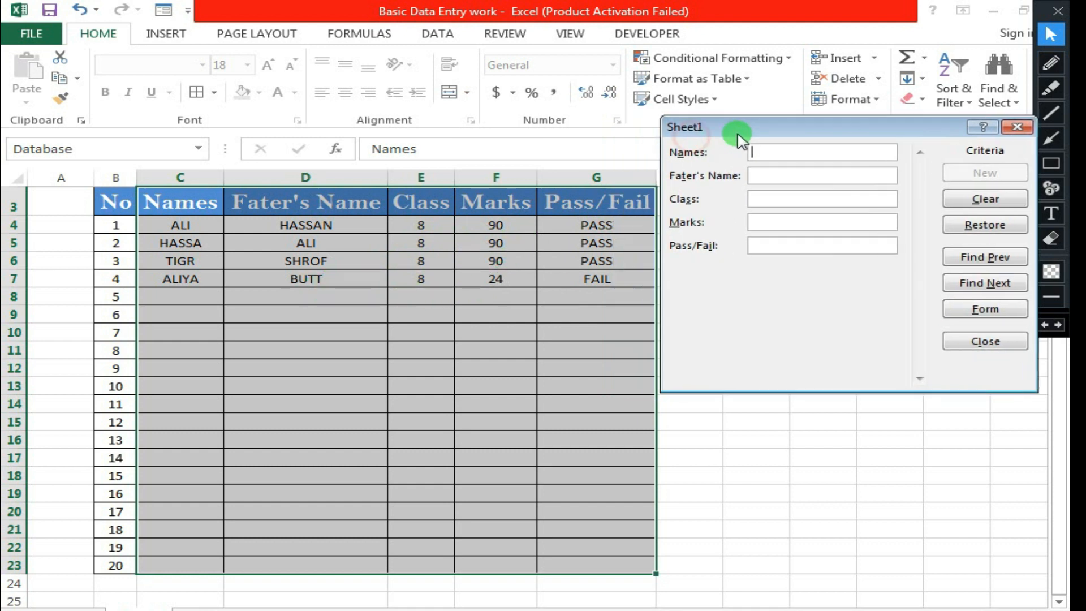
left_click(984, 340)
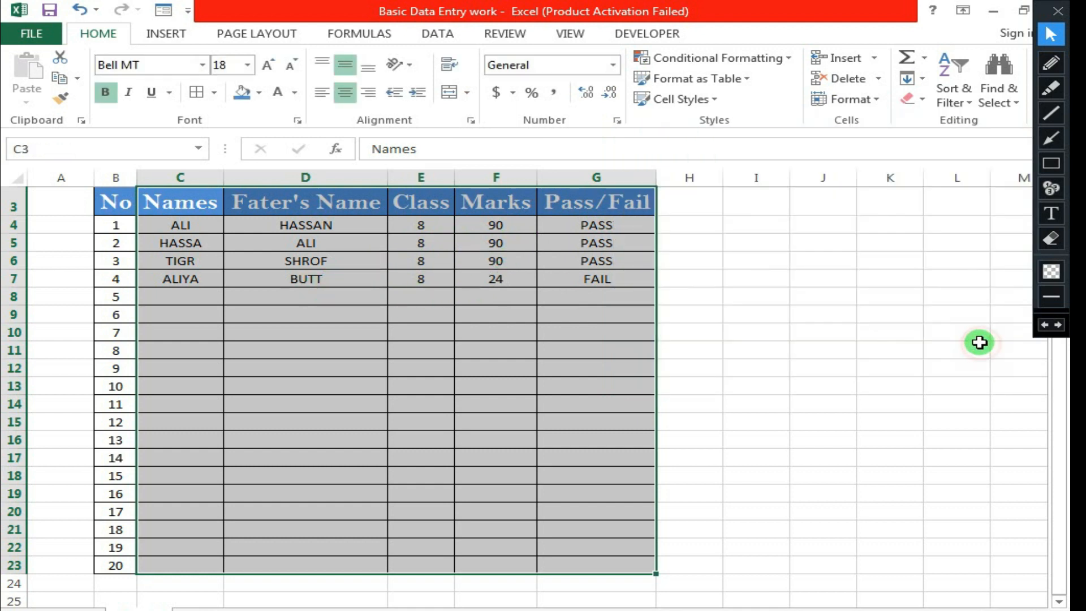
left_click(465, 349)
left_click_drag(179, 229, 604, 281)
left_click(511, 327)
left_click_drag(175, 299, 180, 331)
left_click_drag(419, 450, 574, 558)
left_click(326, 385)
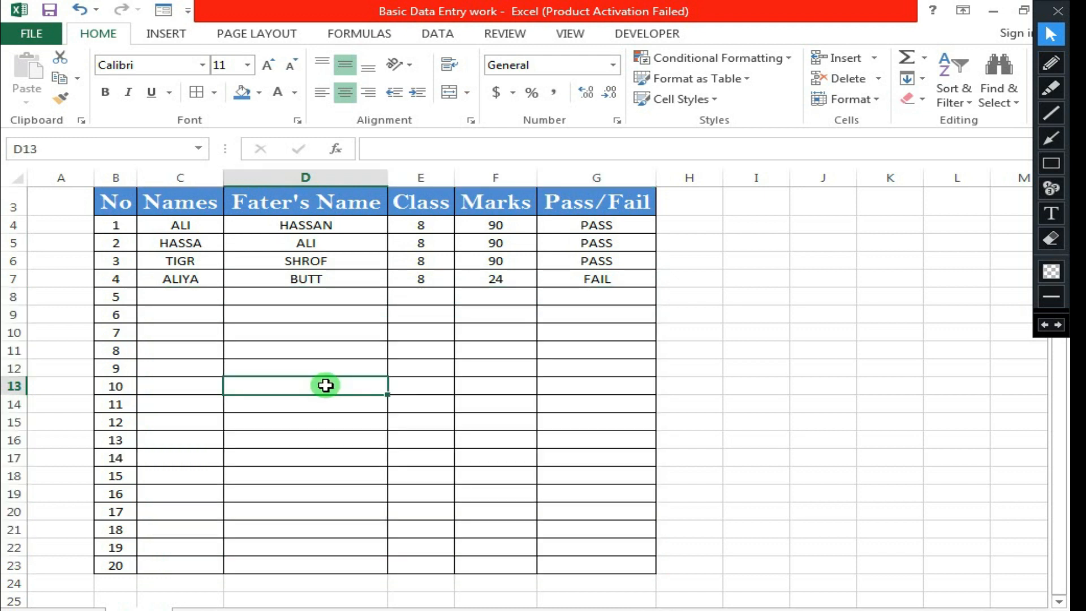
left_click_drag(111, 199, 602, 563)
scroll(362, 298, "up", 1)
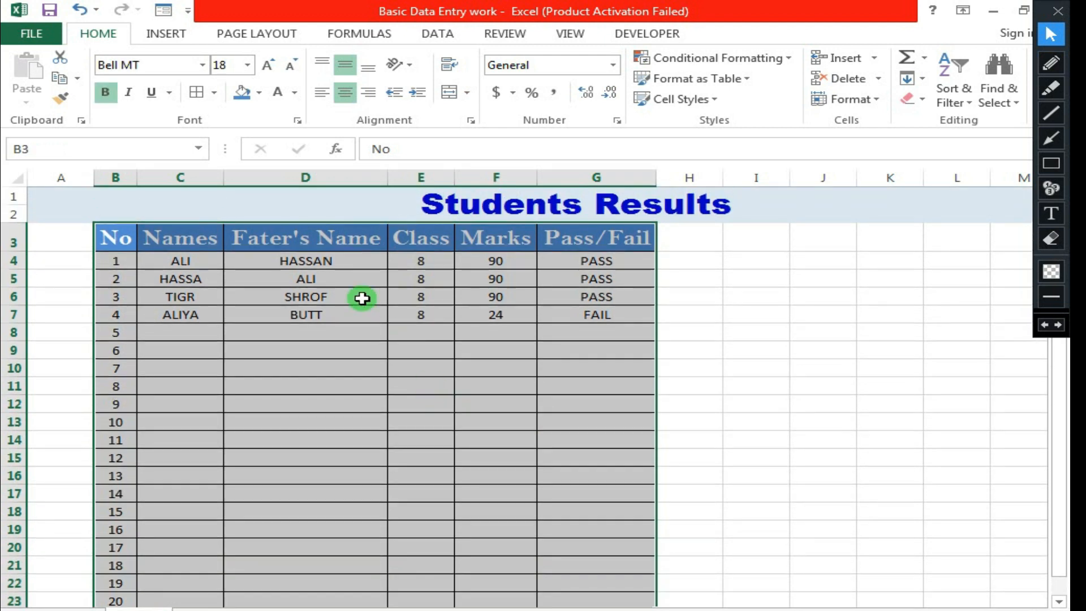
key("ctrl+Home")
left_click_drag(111, 236, 556, 596)
left_click(498, 422)
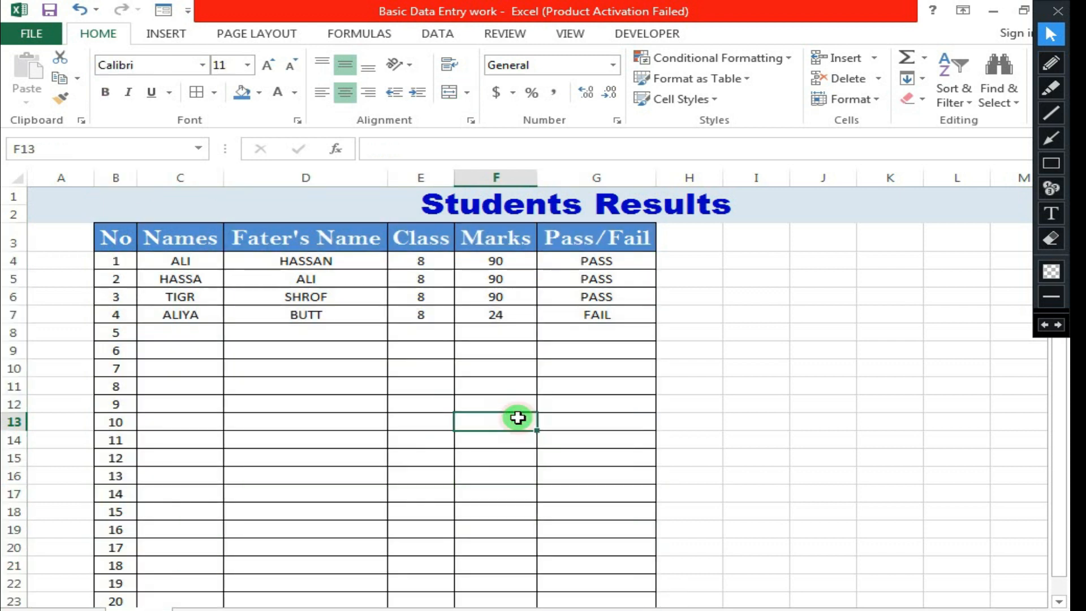